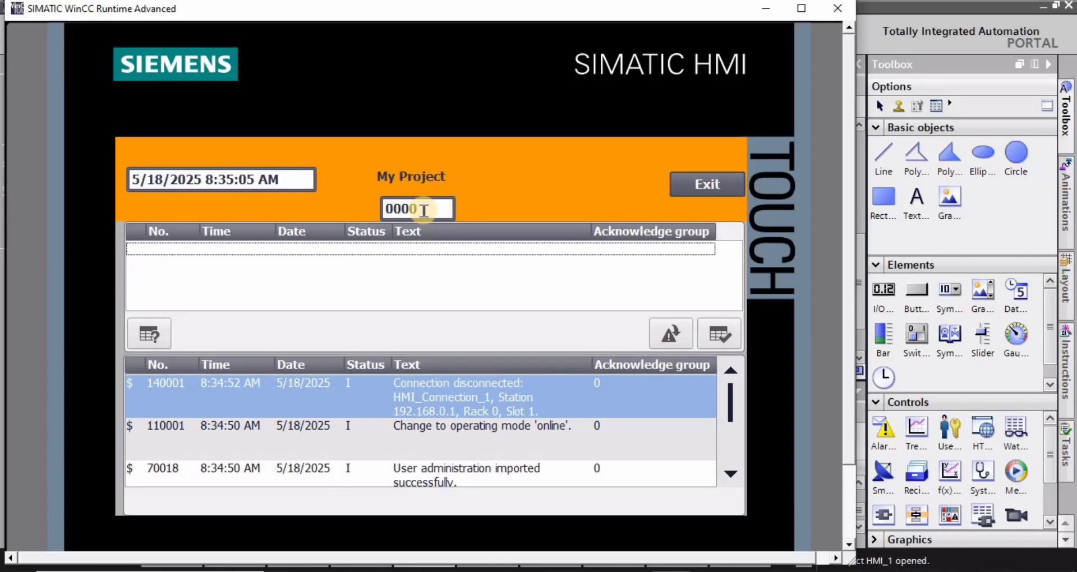
Step: Enter 1111 into the 0000 value field using the on-screen keypad and confirm it
left_click(441, 210)
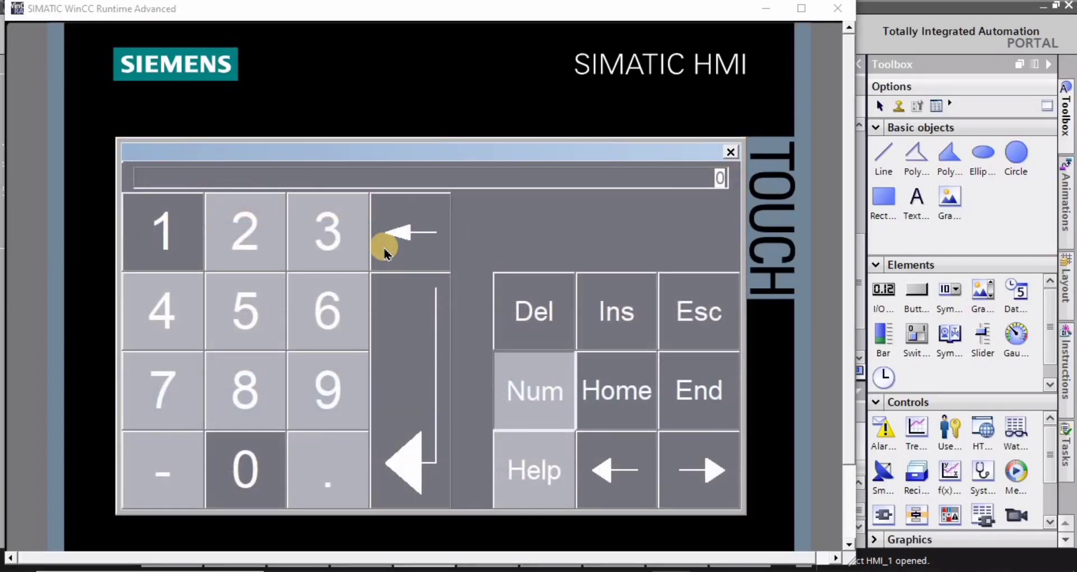
left_click(163, 230)
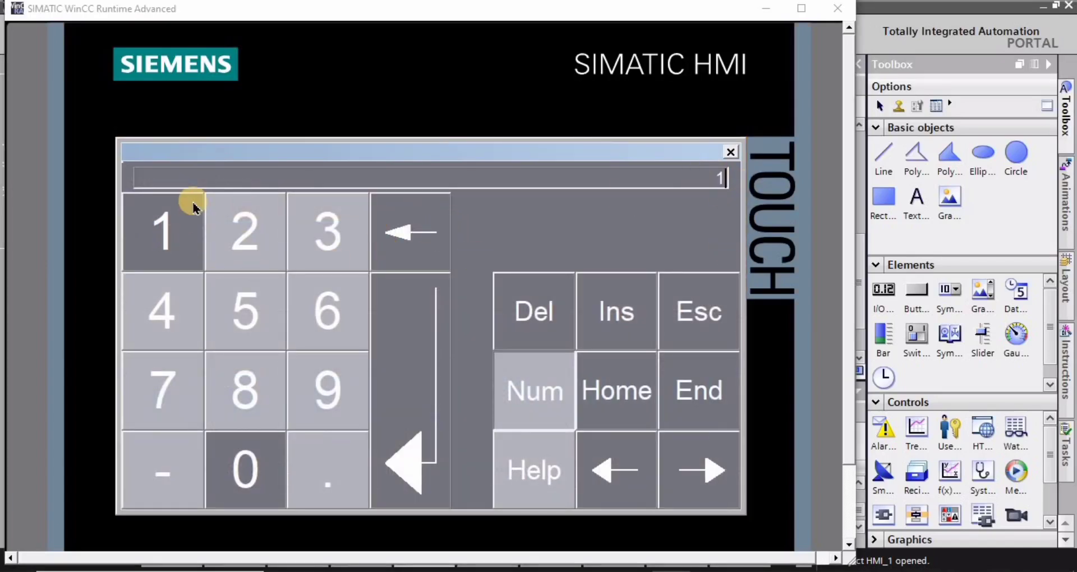
left_click(178, 224)
left_click(180, 224)
left_click(181, 225)
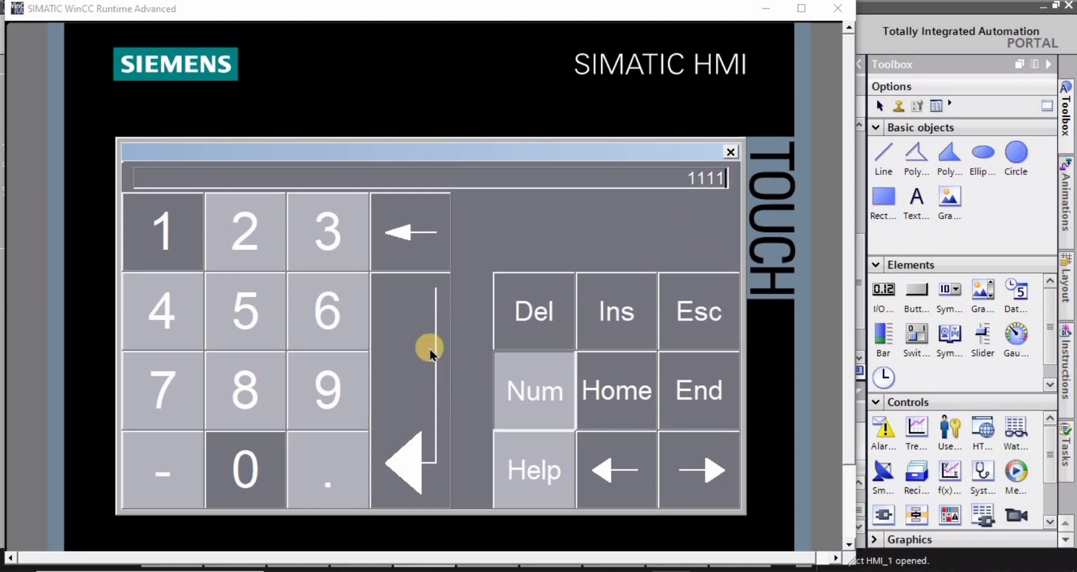
left_click(415, 387)
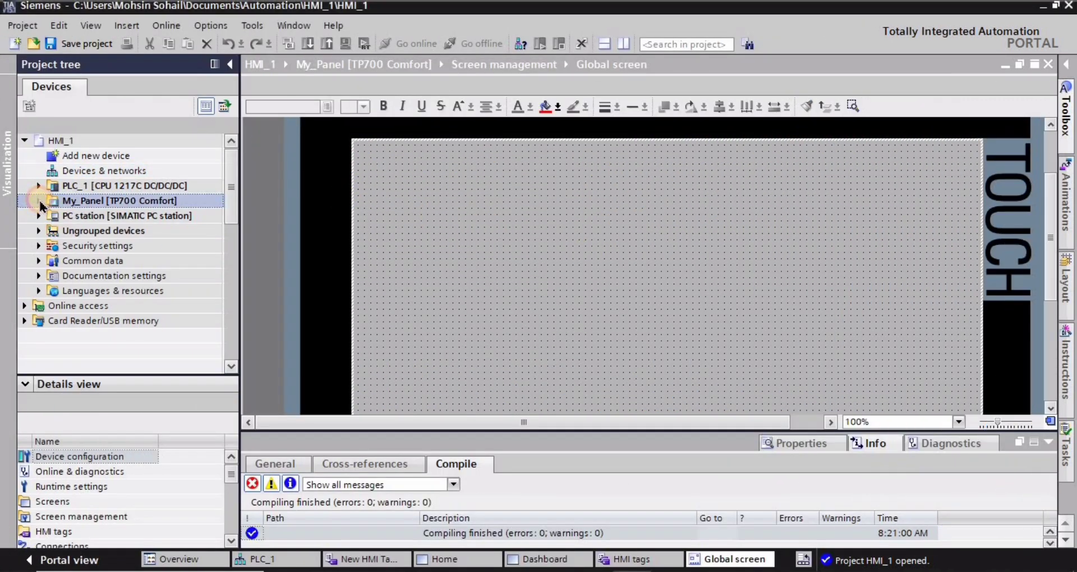
Step: Add a new screen, Screen_1, under My_Panel's Screens and open it
left_click(38, 201)
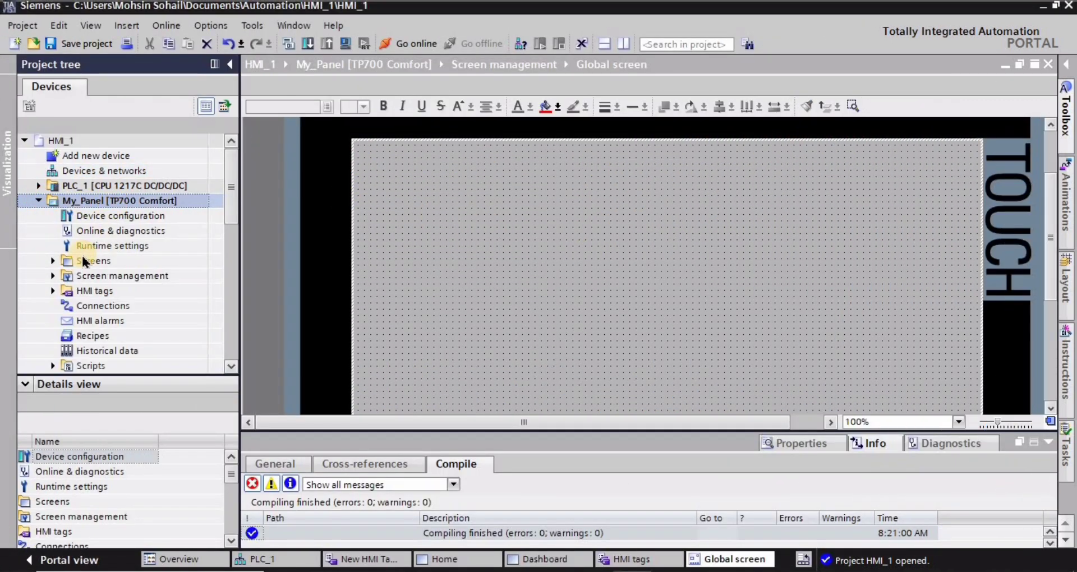
left_click(52, 261)
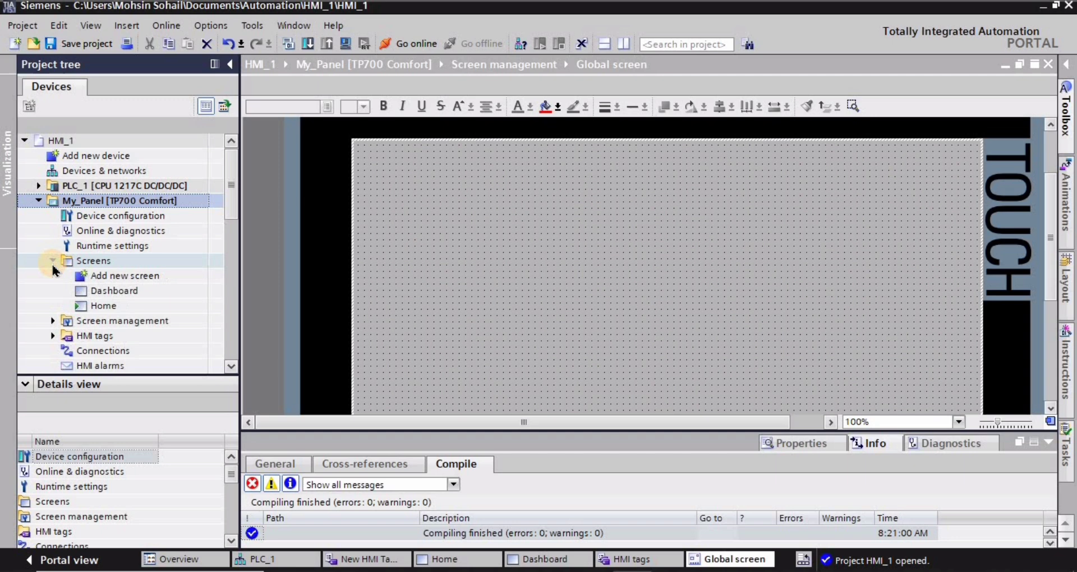
left_click(103, 307)
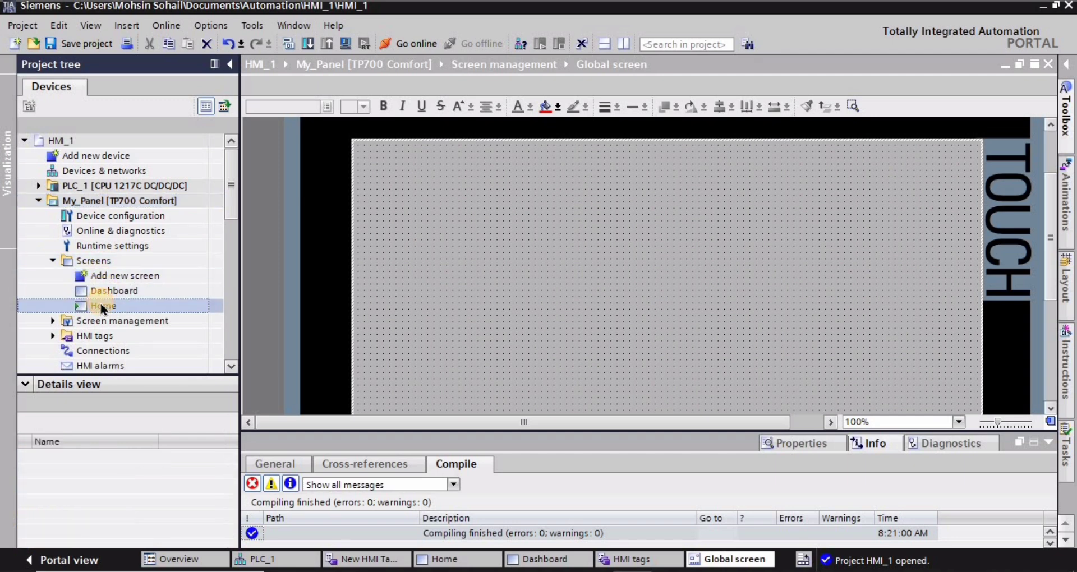
double_click(121, 275)
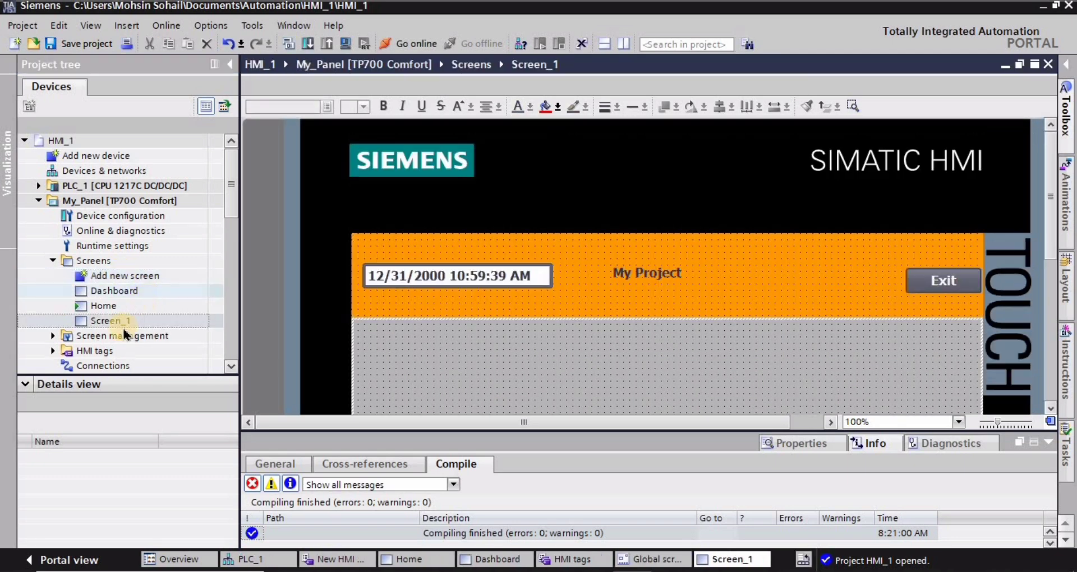
double_click(115, 324)
Step: Rename Screen_1 to Alarm
right_click(117, 318)
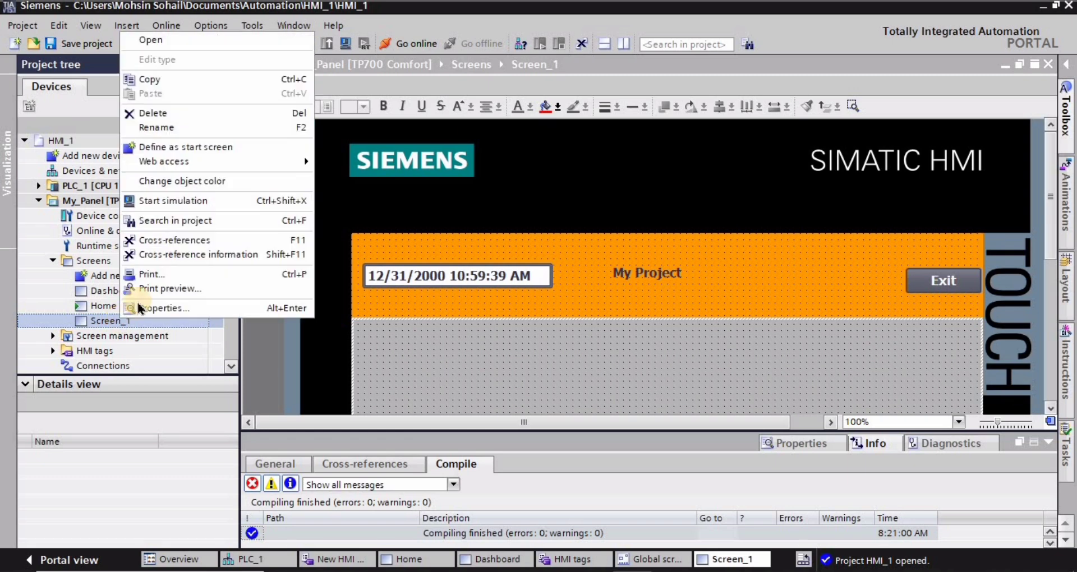
left_click(163, 128)
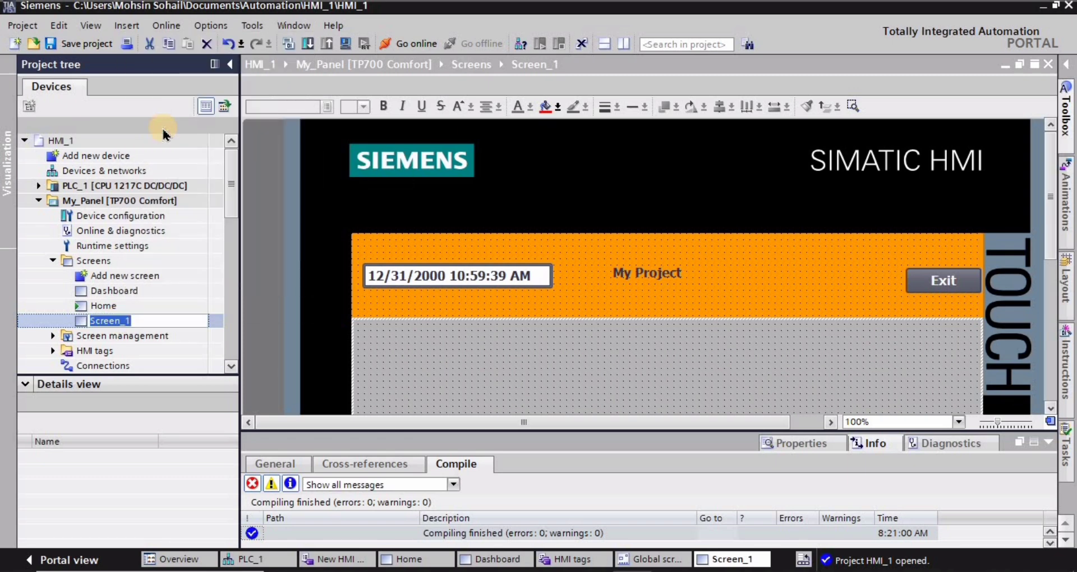
type("A")
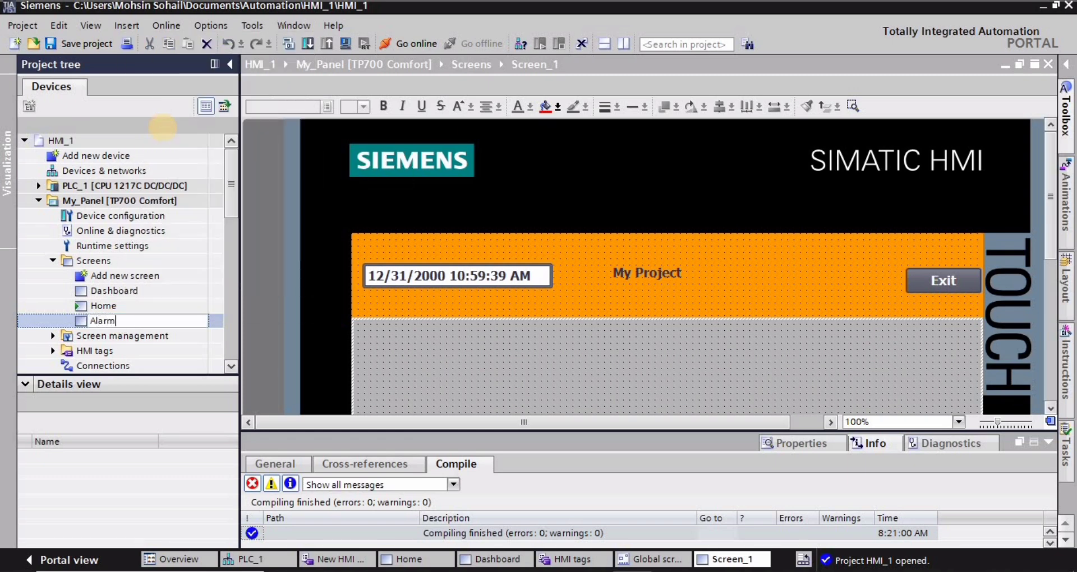
type("larm")
key("Return")
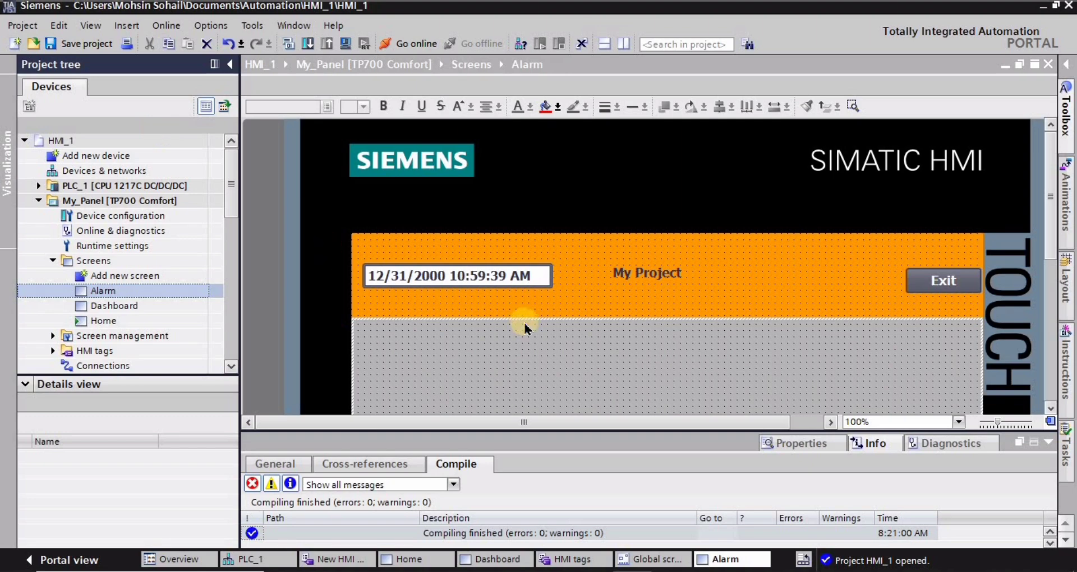
Step: Create a new tag table, Tag table_1, under the HMI tags folder
scroll(655, 307, "down", 2)
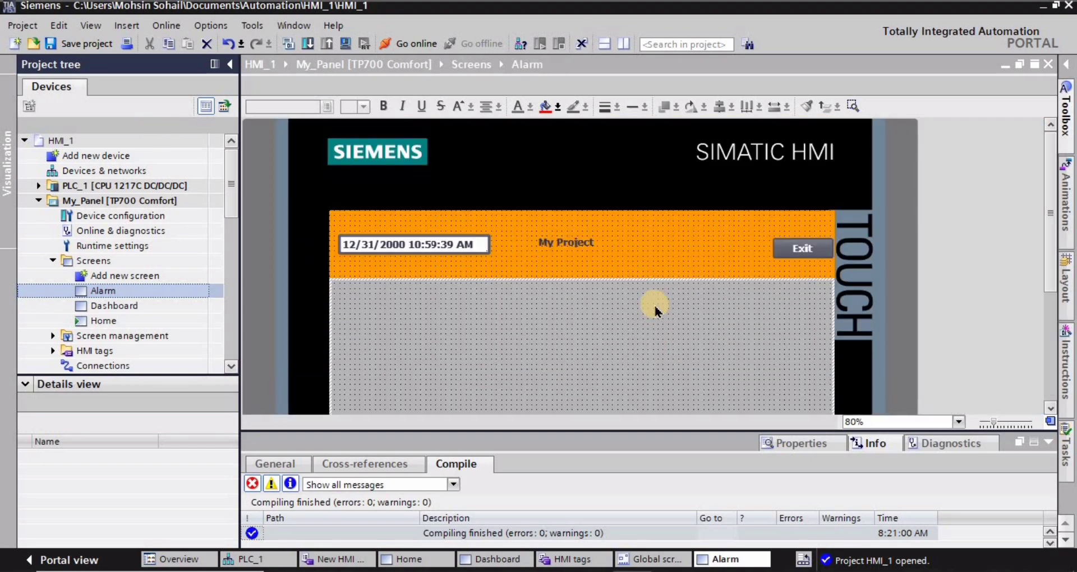
scroll(86, 331, "down", 1)
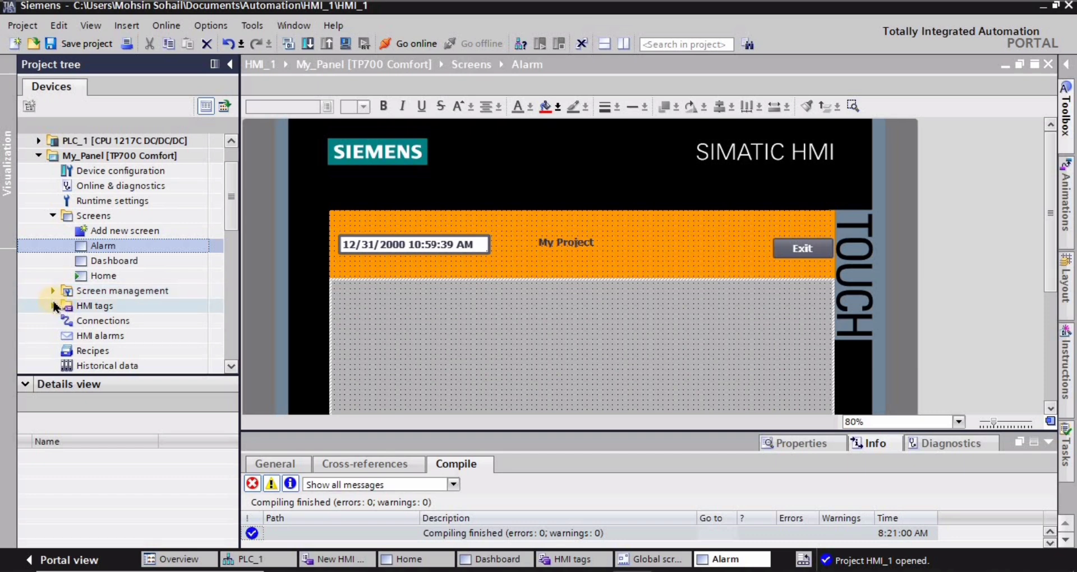
left_click(52, 306)
scroll(103, 322, "down", 1)
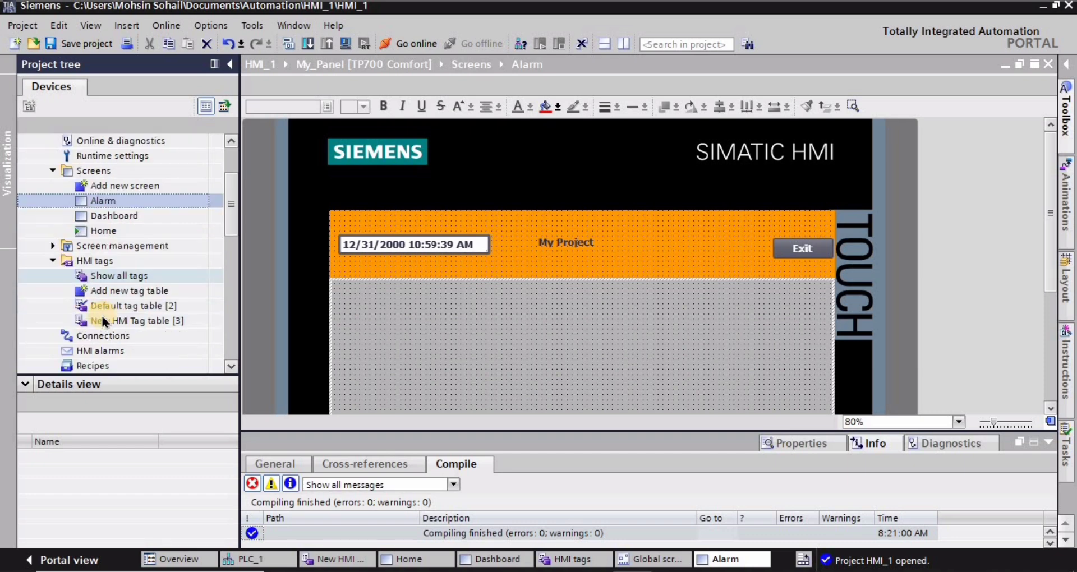
left_click(127, 320)
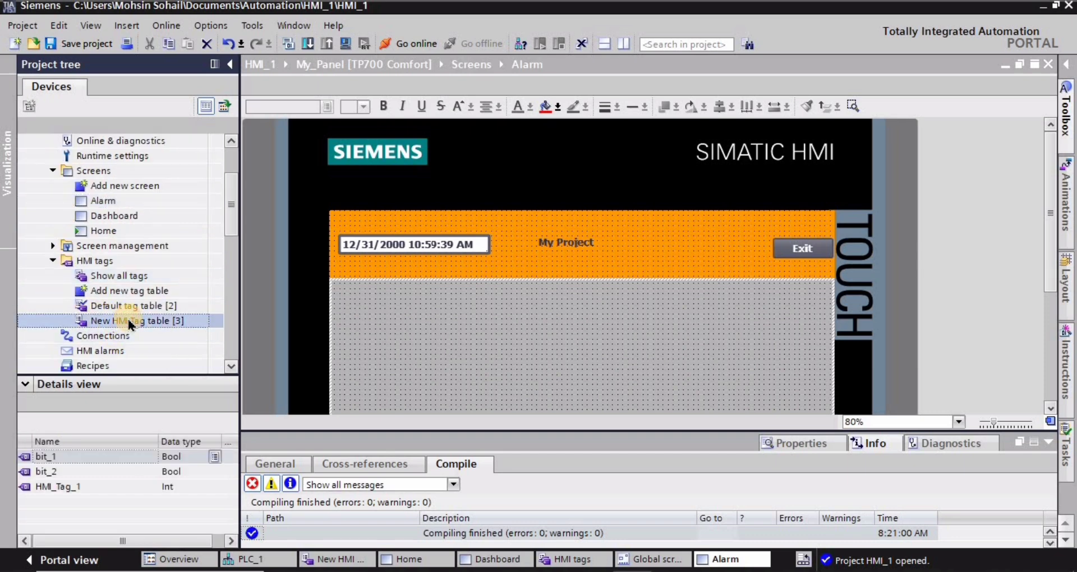
left_click(124, 291)
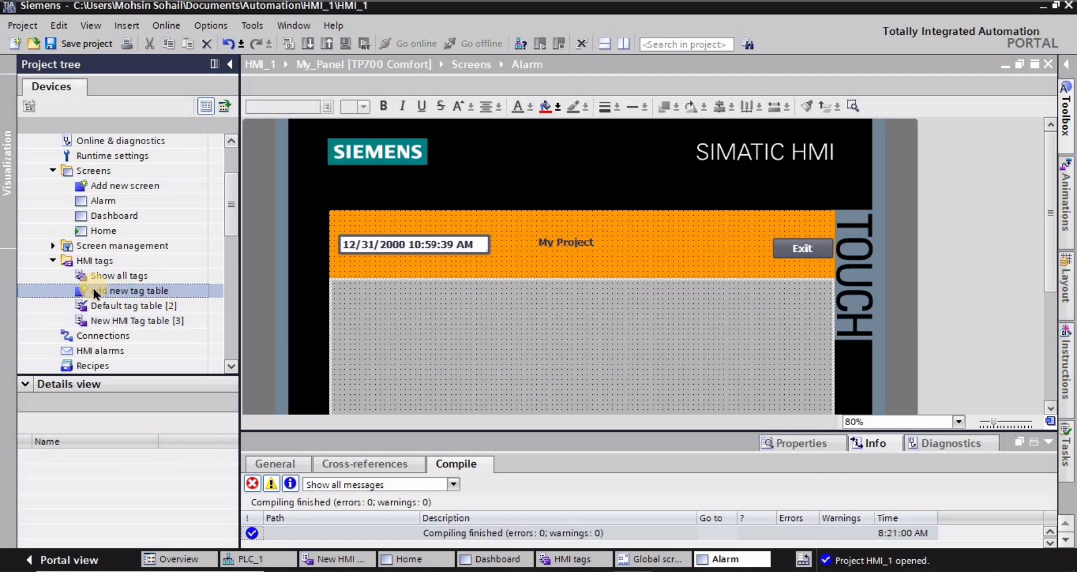
double_click(118, 291)
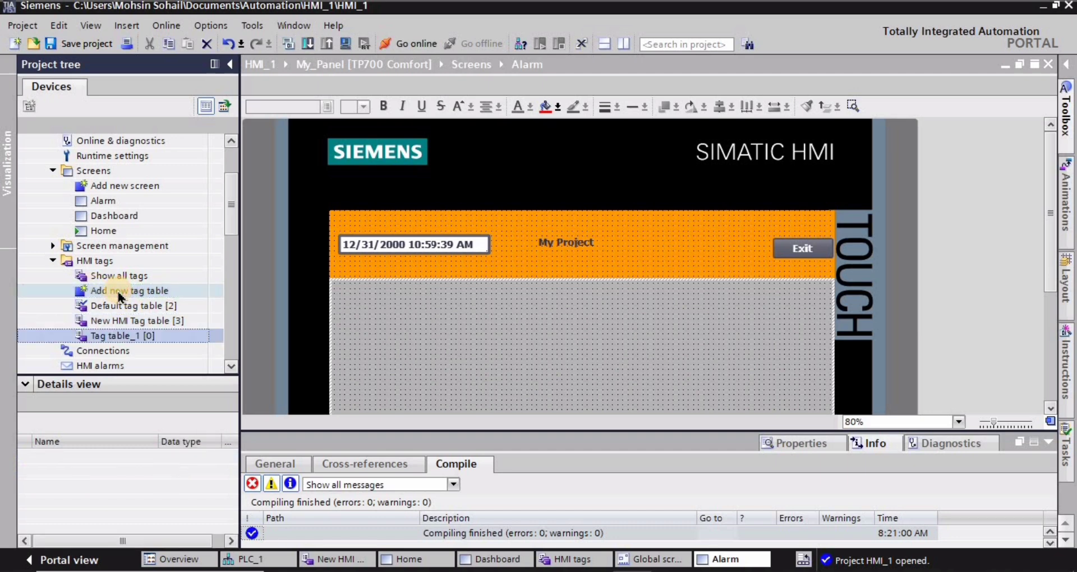
Step: Rename Tag table_1 to 'Alarms Tag table_1' and open the table
right_click(131, 342)
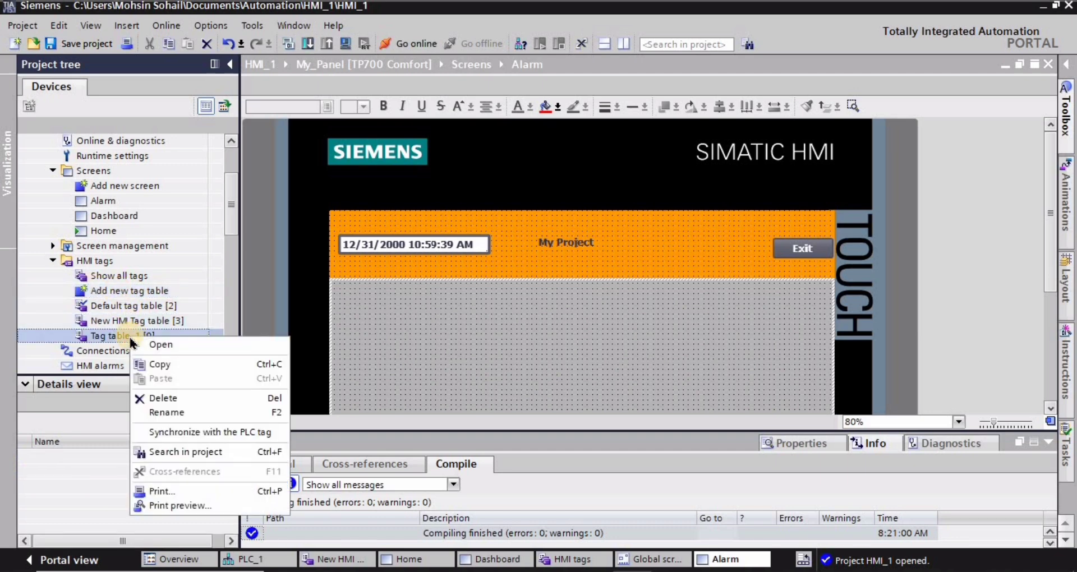
left_click(166, 412)
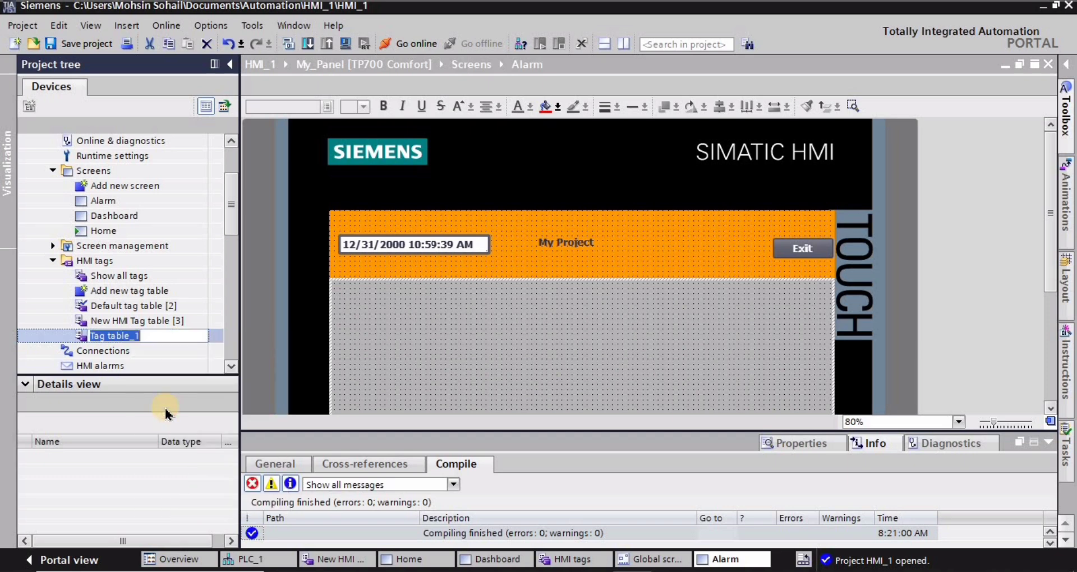
key("End")
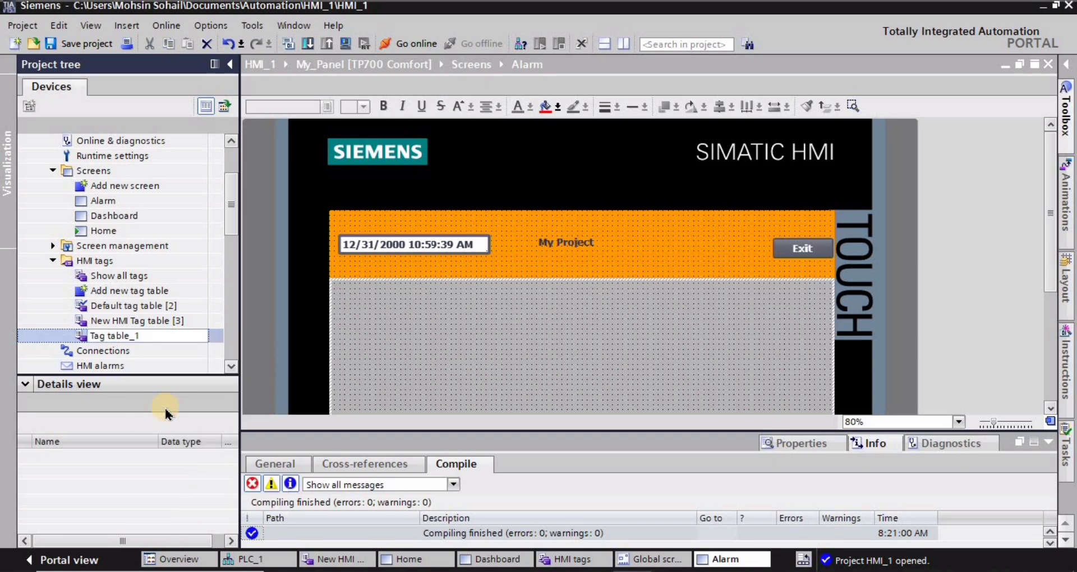
key("Left")
key("Left")
key("Left")
key("Left")
key("Left")
key("Left")
key("Left")
key("Left")
key("Left")
key("Left")
key("Left")
type("Alarms")
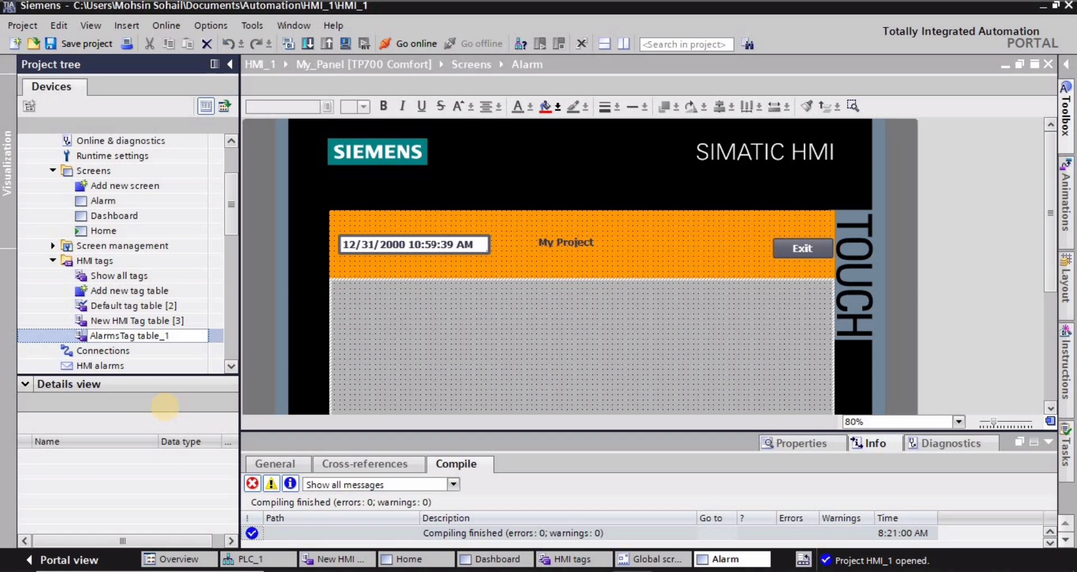
key("Return")
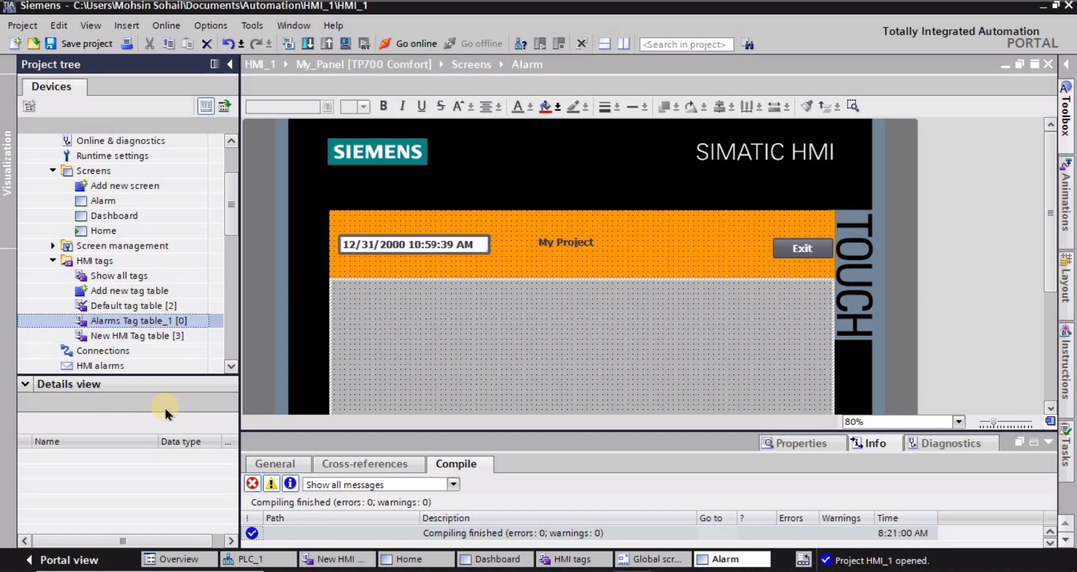
double_click(143, 319)
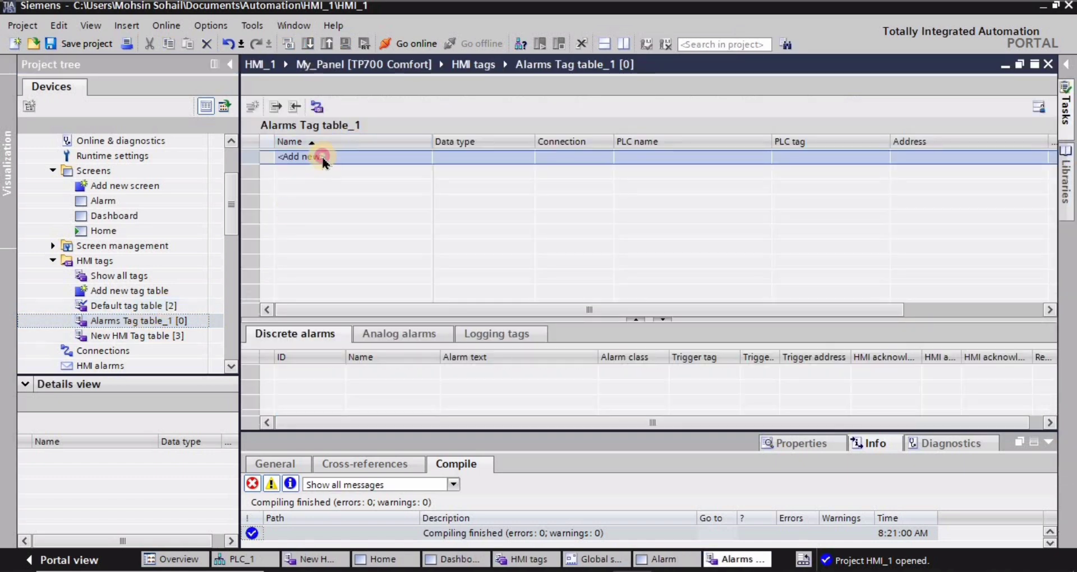
Step: Create the tag Alarm_Trigger in the empty row of Alarms Tag table_1
left_click(322, 159)
double_click(323, 162)
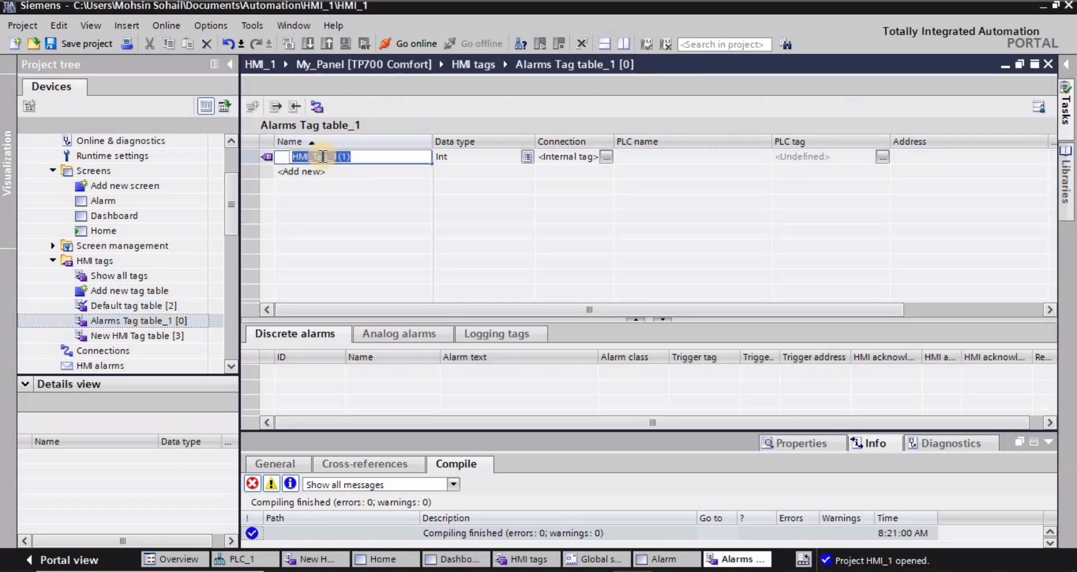
type("Alarm_Trigger")
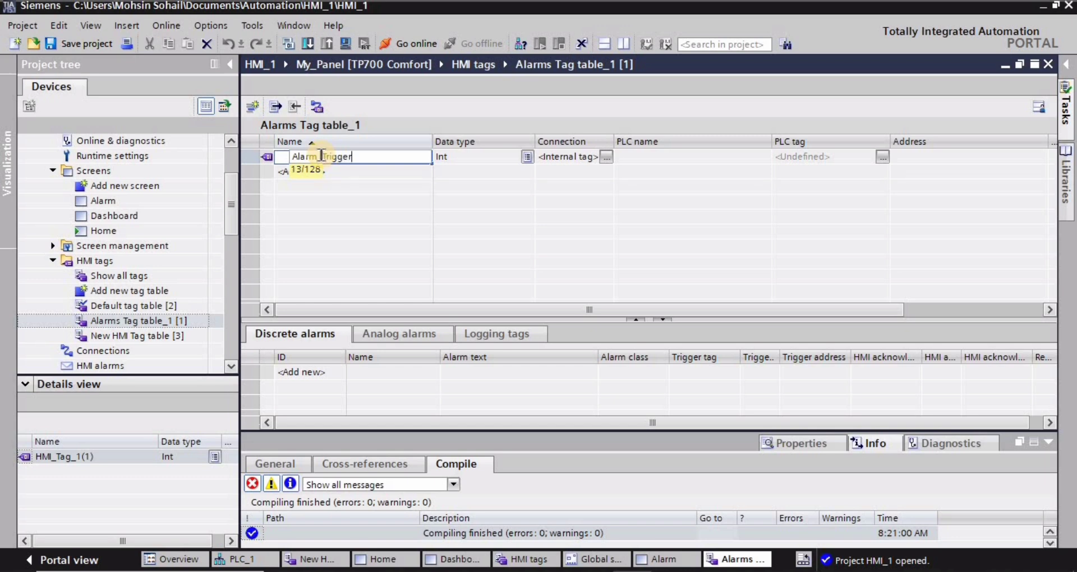
key("Return")
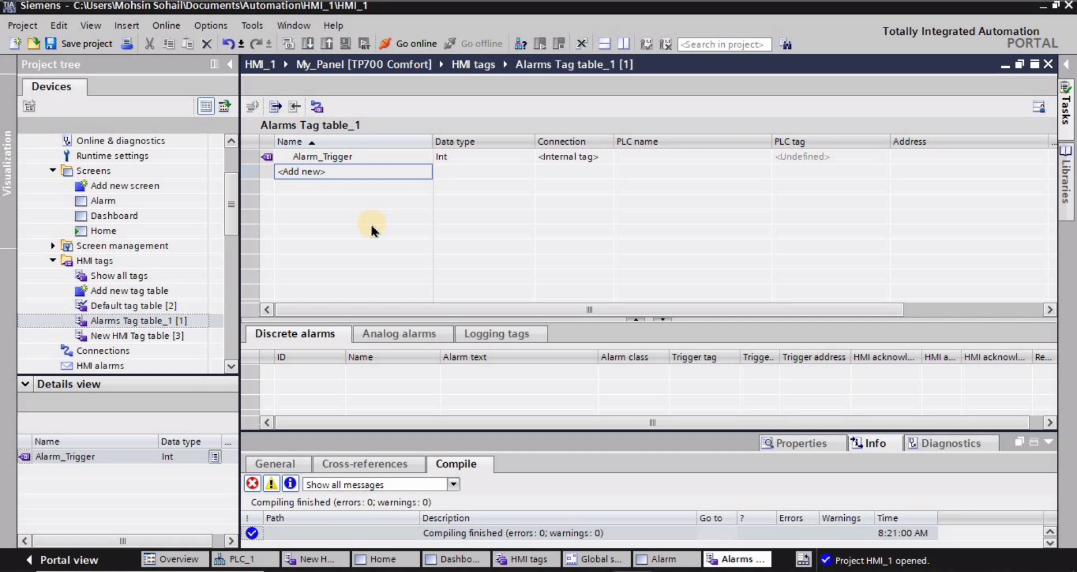
Step: Place an Alarm_Trigger I/O field (+00000) on the Alarm screen and enlarge the compile messages pane
double_click(103, 200)
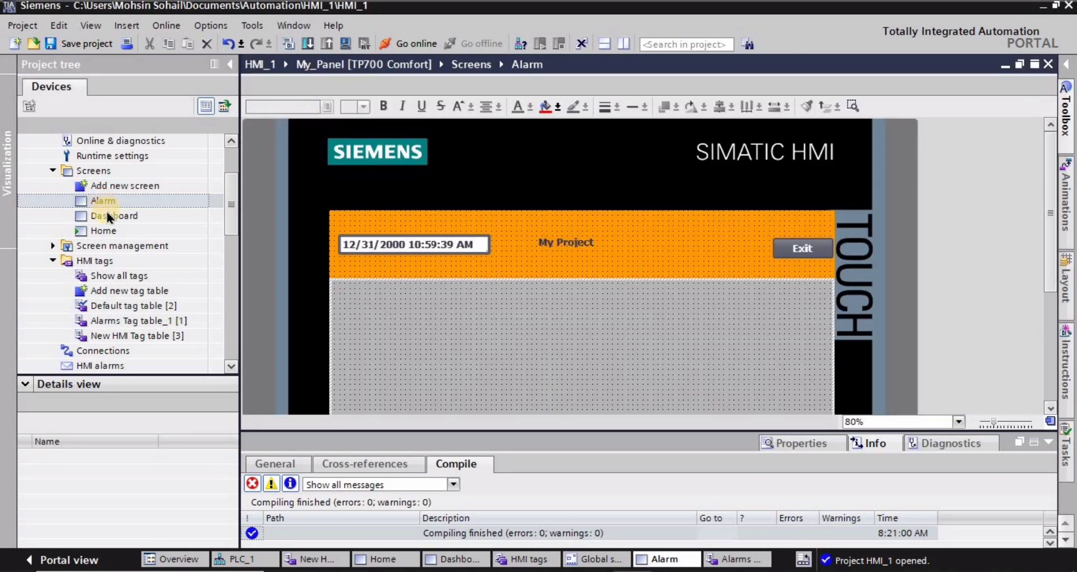
left_click(118, 327)
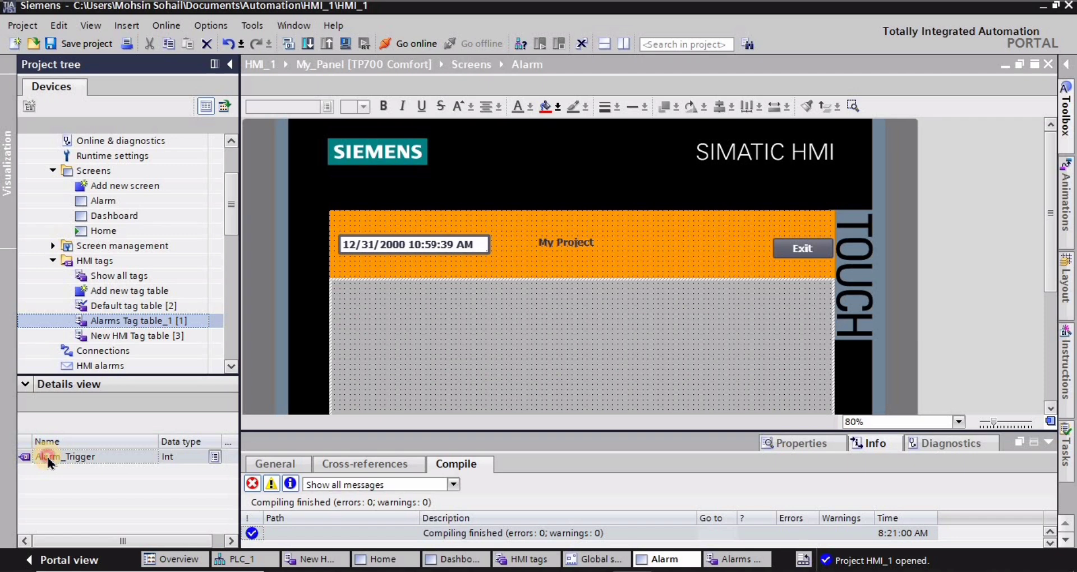
left_click_drag(46, 455, 572, 268)
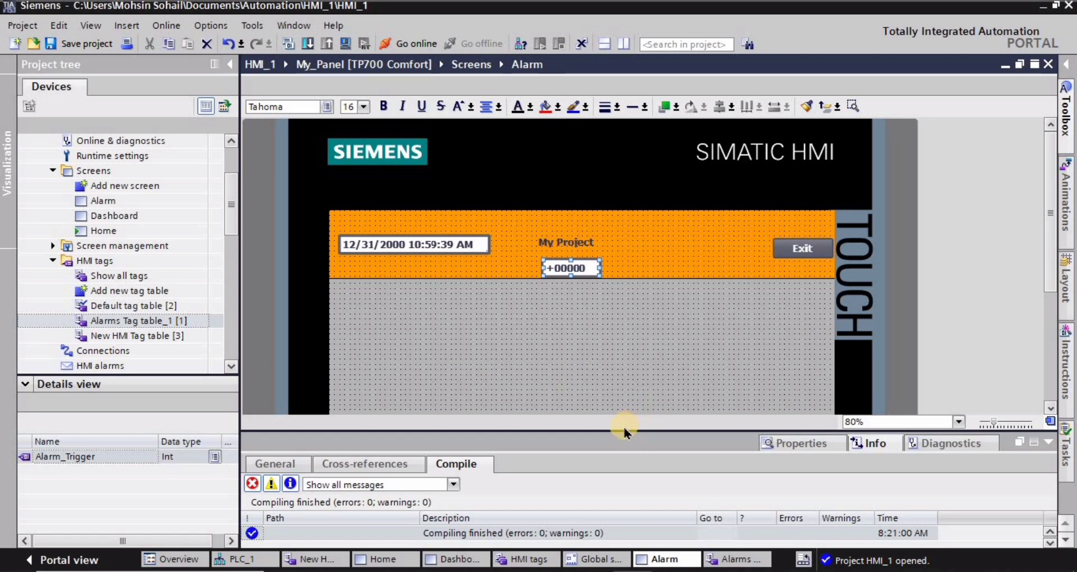
left_click_drag(624, 431, 624, 351)
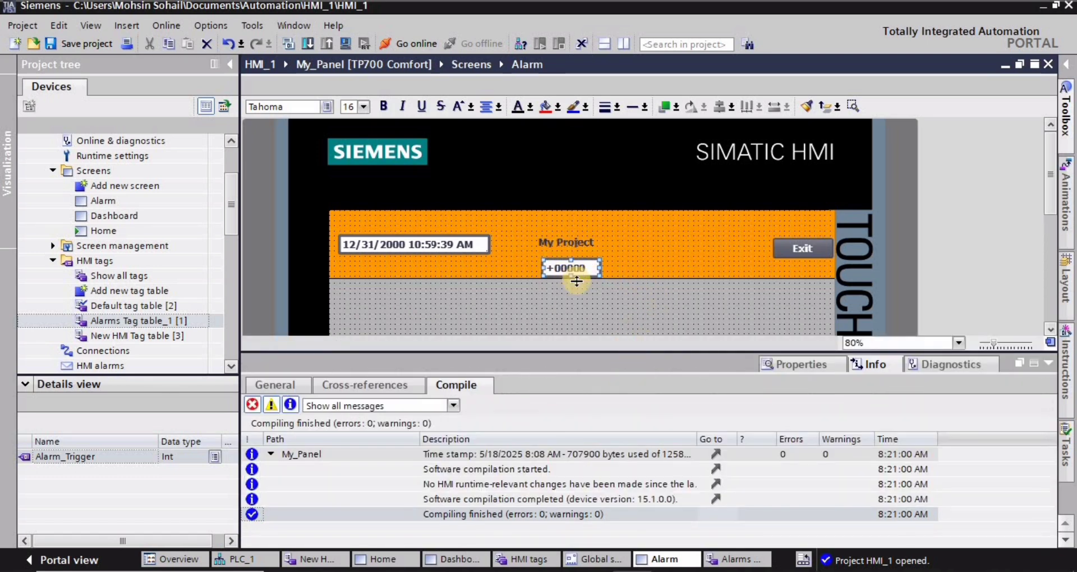
Step: Set the Alarm_Trigger I/O field's display format to Binary so it shows 0000
left_click(802, 364)
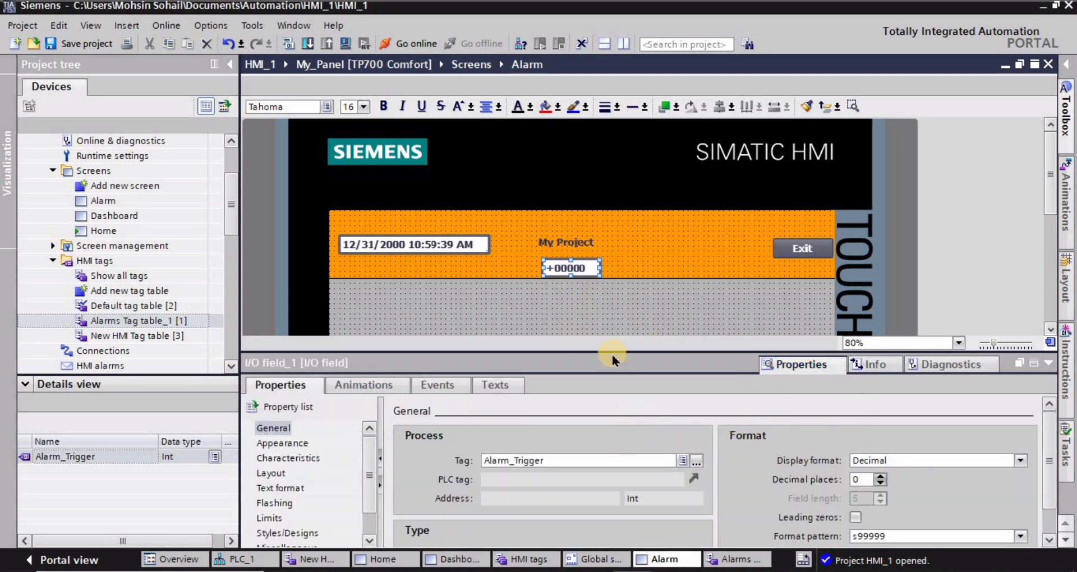
left_click_drag(609, 352, 616, 328)
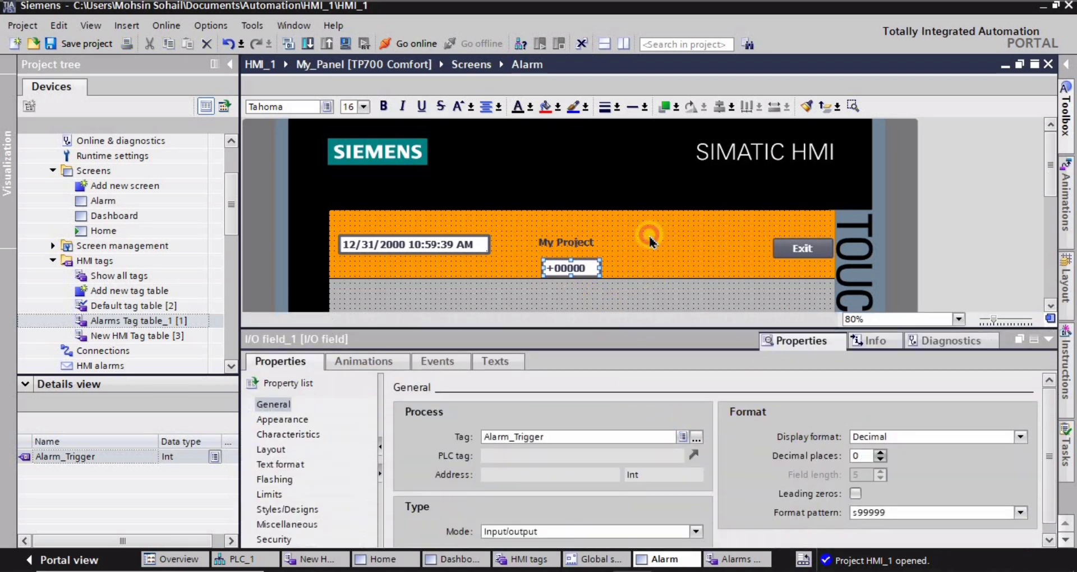
left_click(595, 261)
left_click(594, 261)
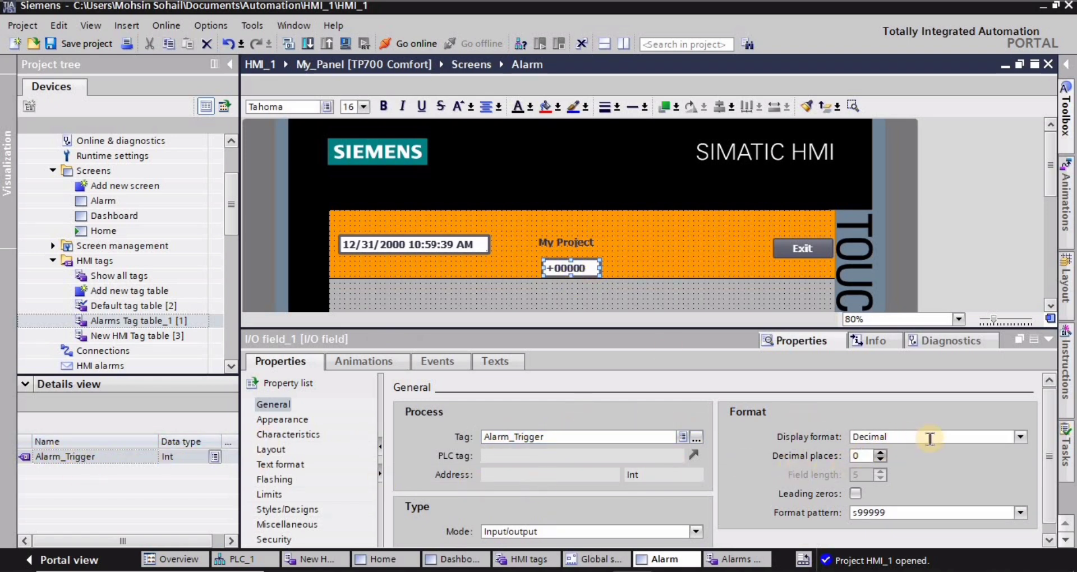
left_click(1019, 437)
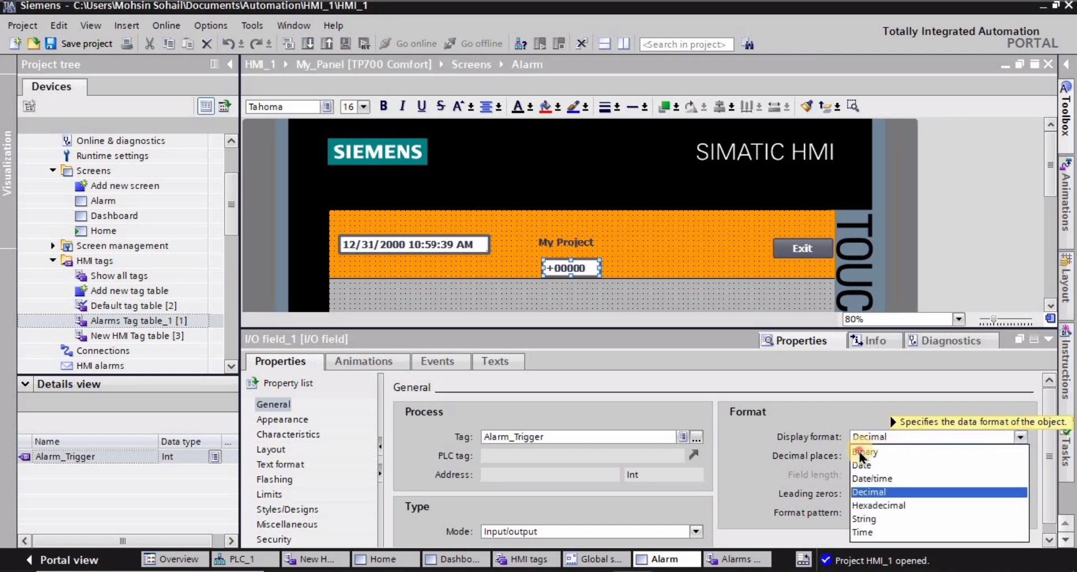
left_click(993, 452)
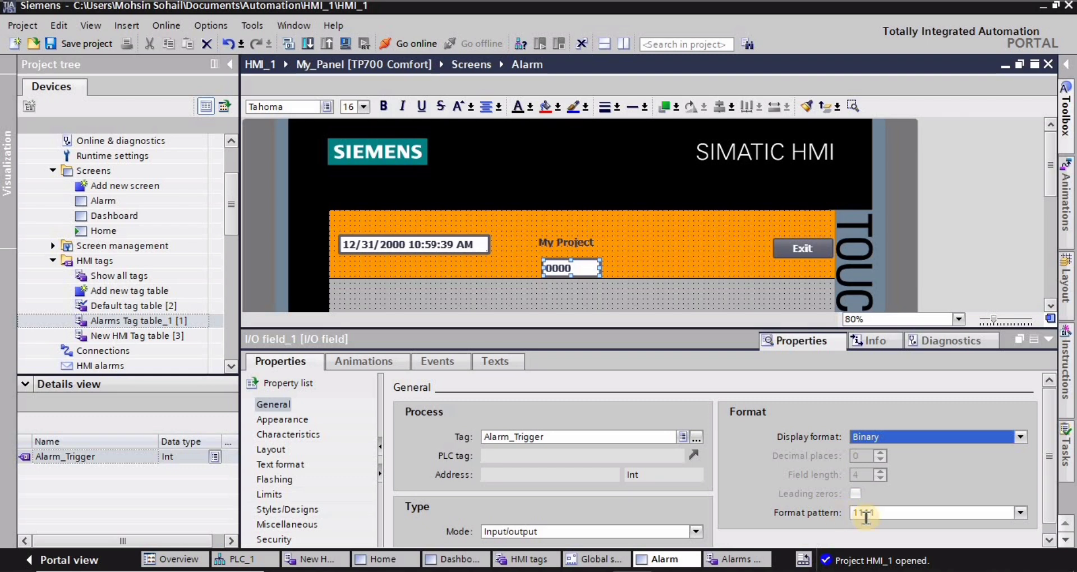
left_click_drag(634, 336, 640, 417)
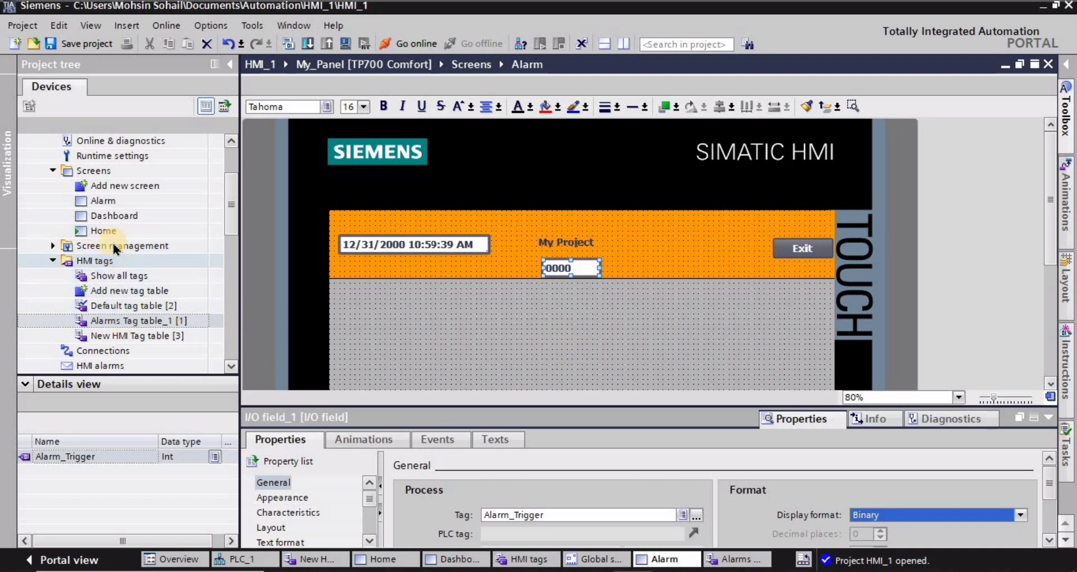
Step: In Alarms Tag table_1, open the Discrete alarms list and add a new alarm row
double_click(103, 201)
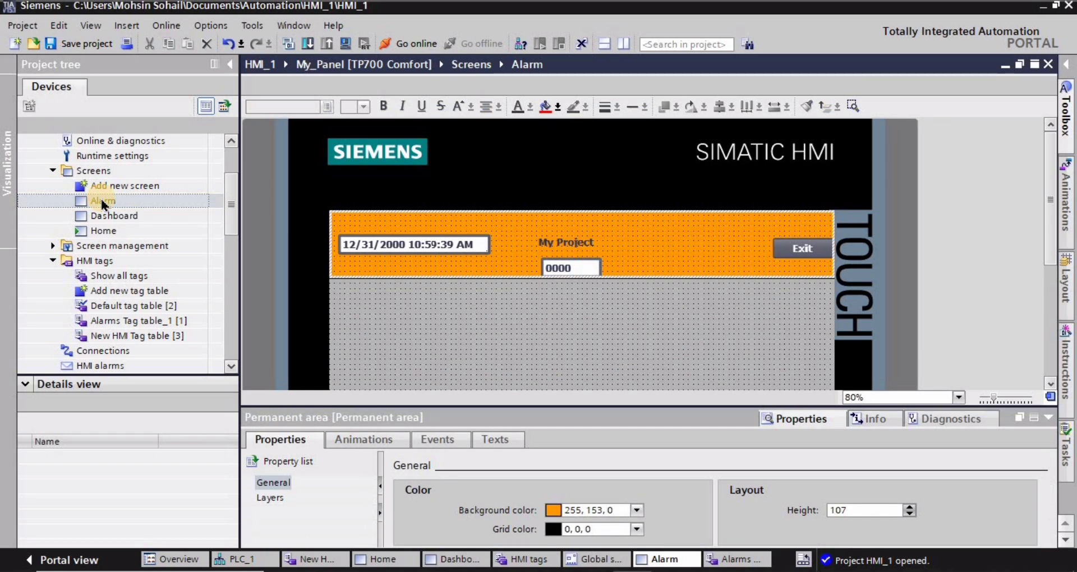
double_click(124, 323)
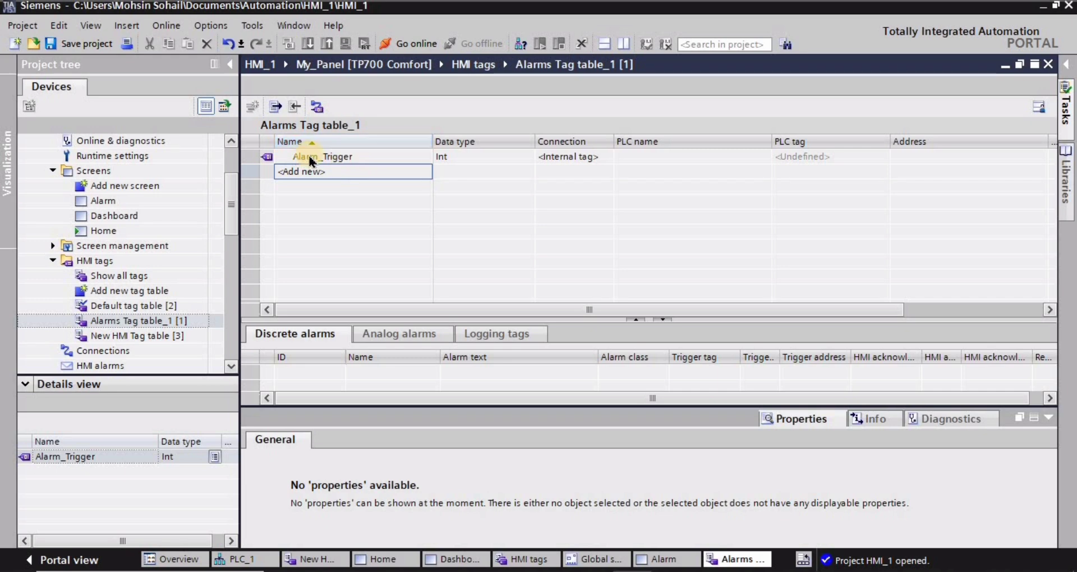
left_click(267, 158)
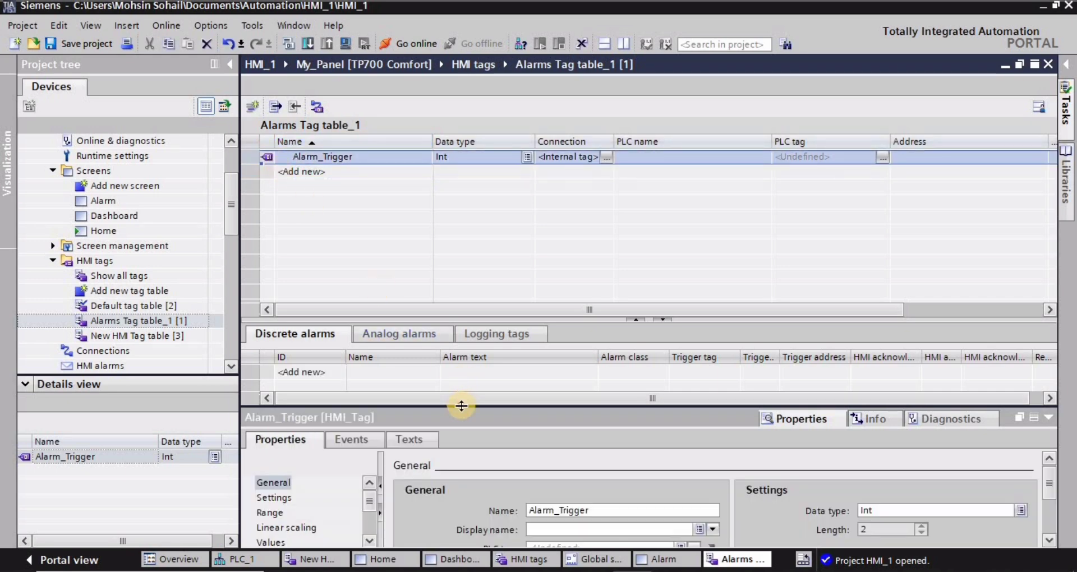
left_click_drag(461, 405, 447, 482)
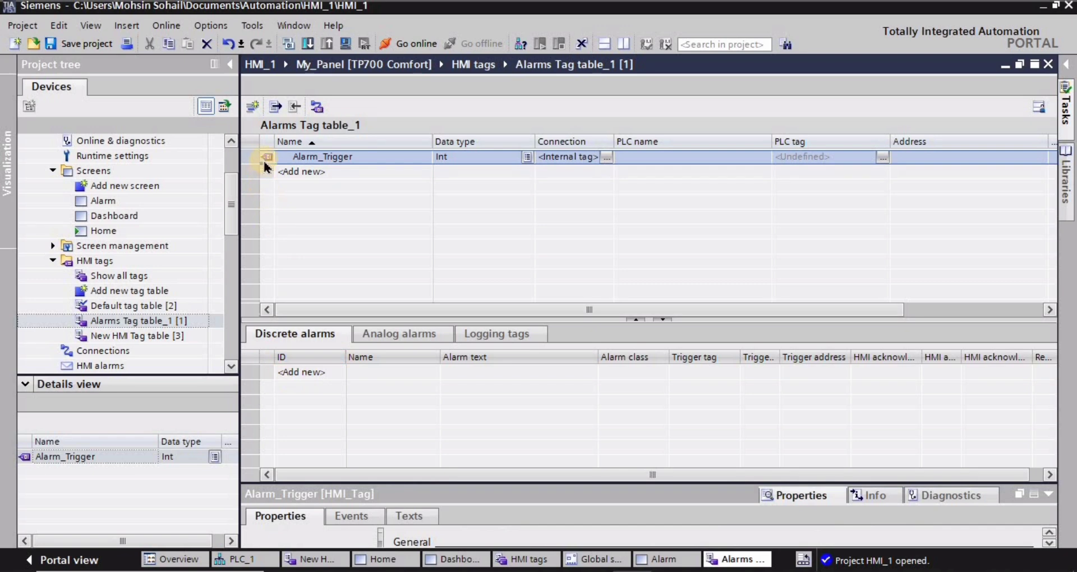
left_click(291, 333)
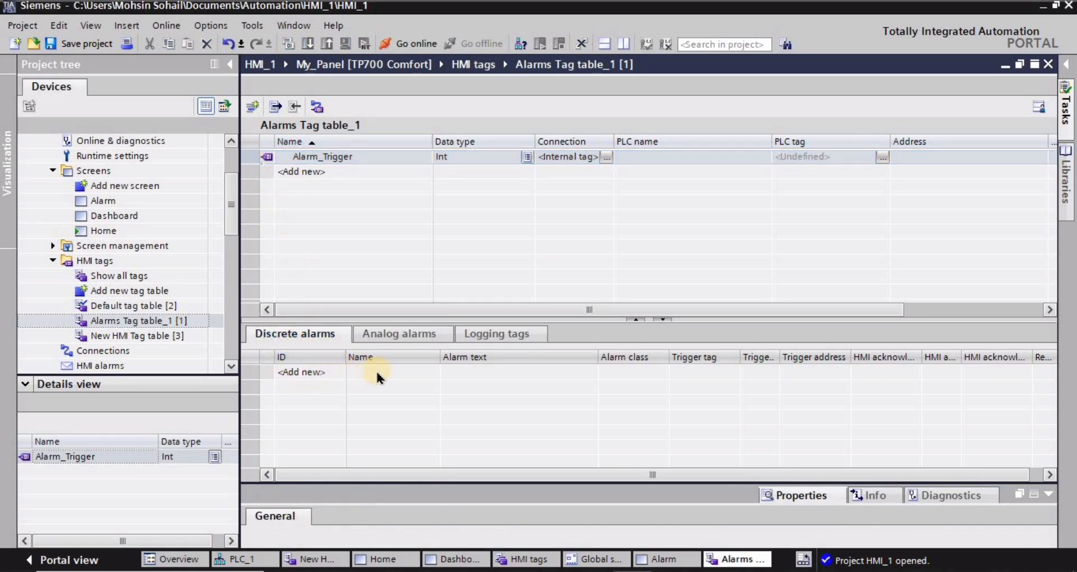
left_click(458, 374)
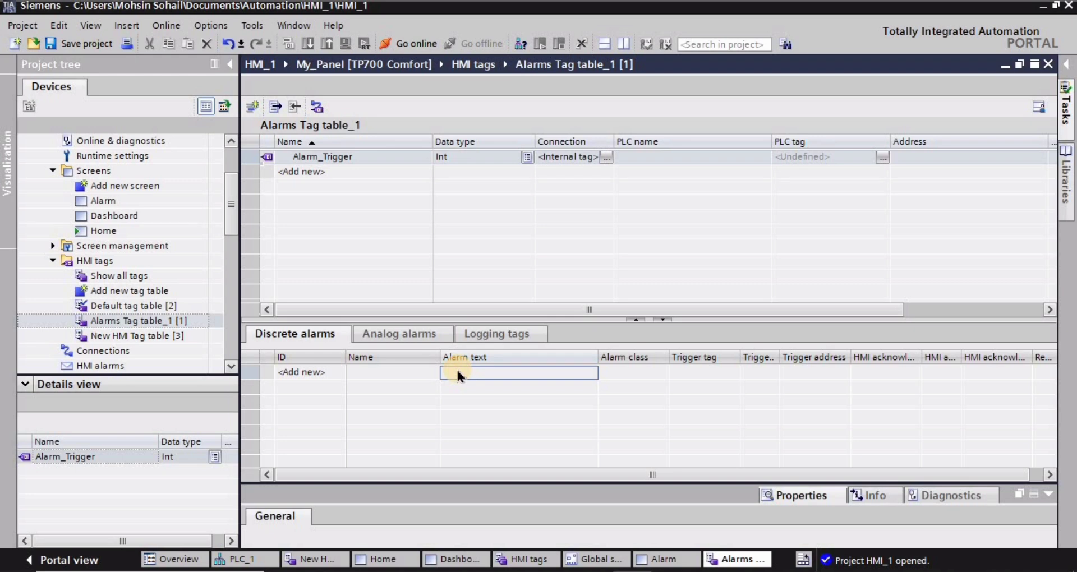
left_click(458, 374)
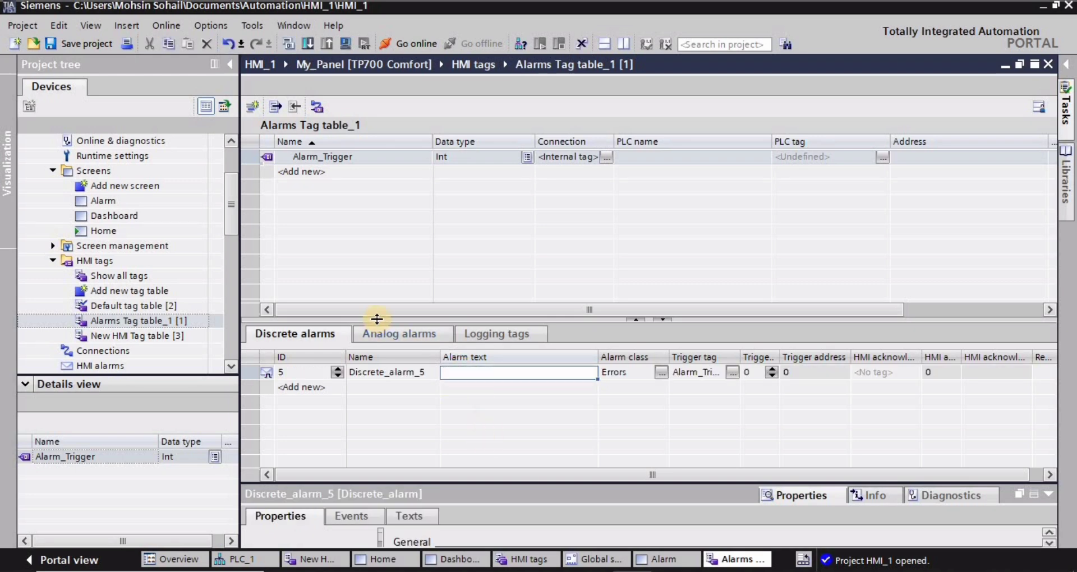
left_click_drag(625, 321, 621, 298)
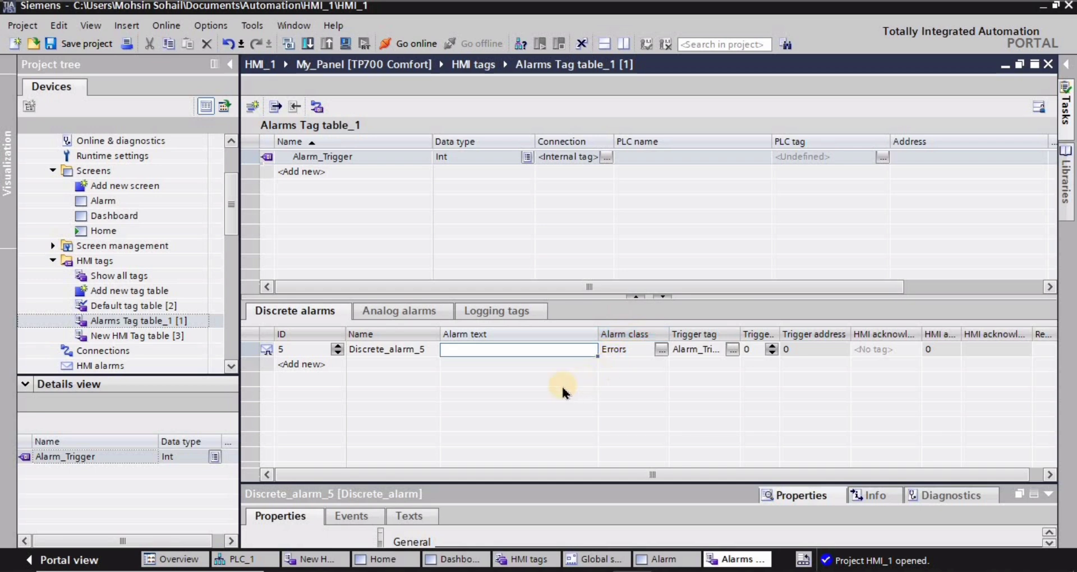
Step: Enter alarm texts Alarm_1 and Alarm_2 for Alarm_Trigger bits 0 and 1
left_click(474, 348)
type("Alarm 1")
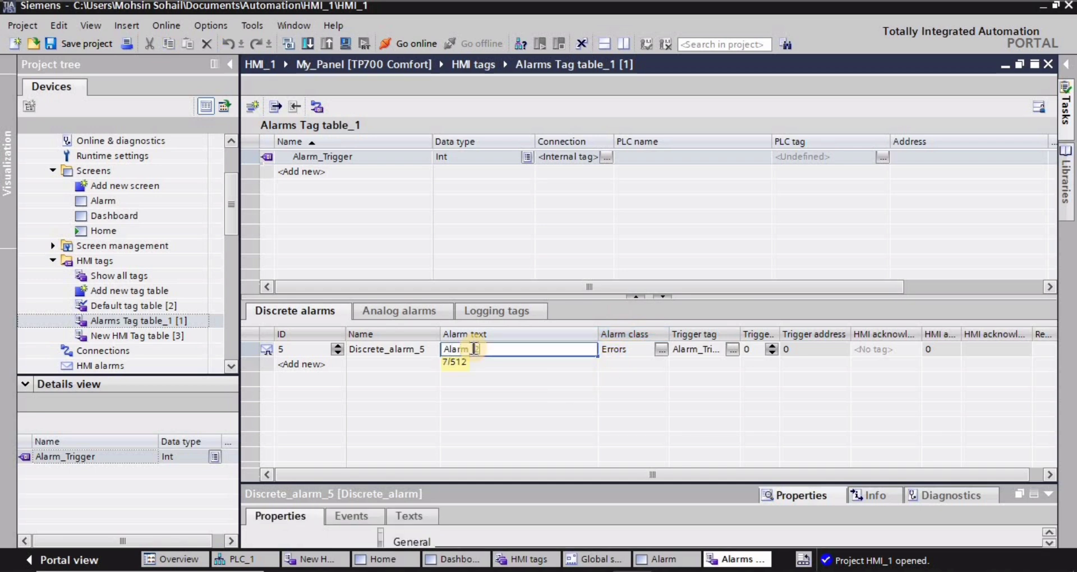
key("Return")
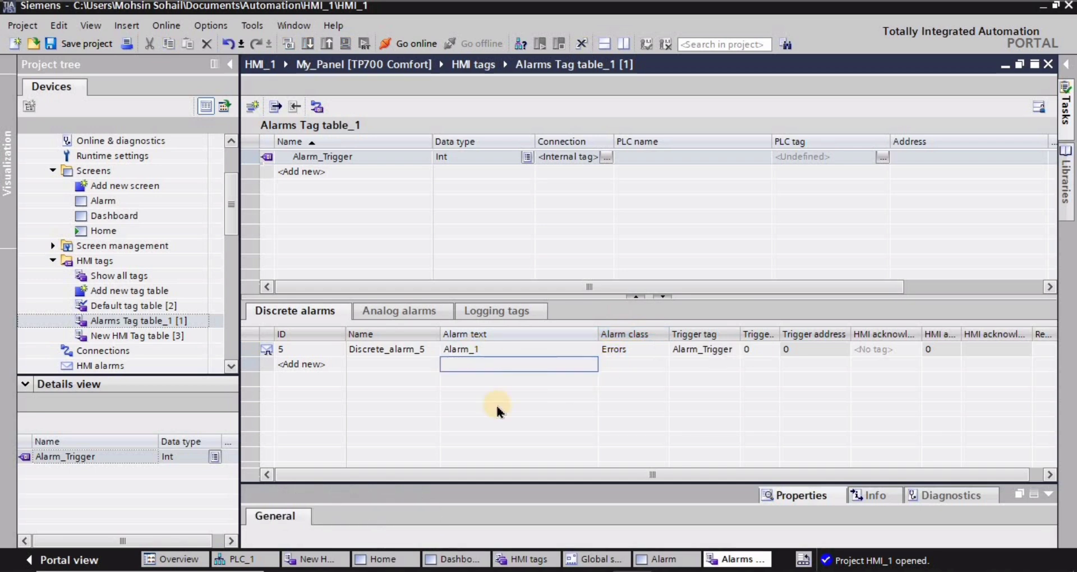
type("ALa")
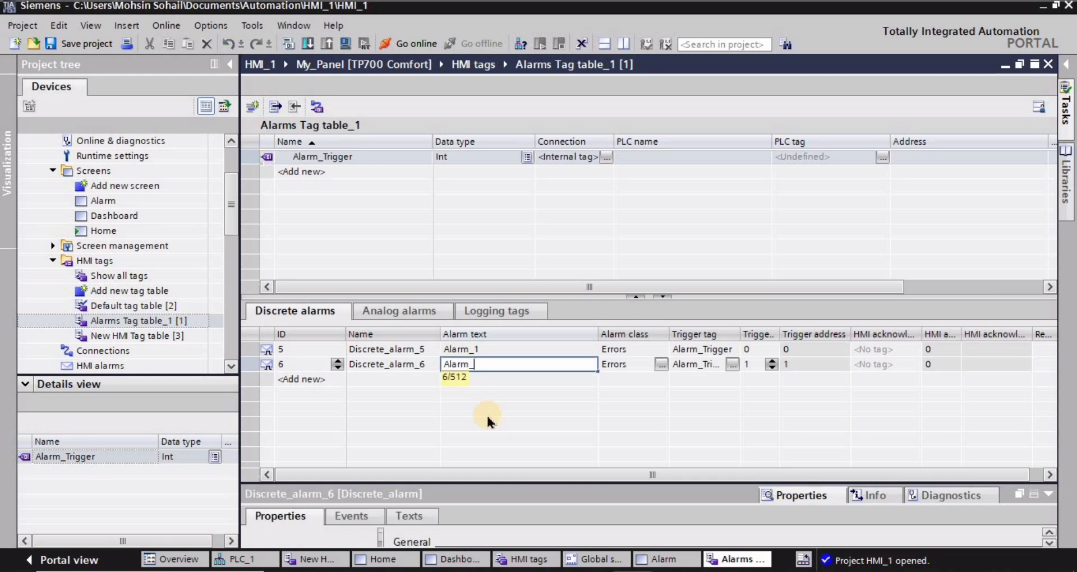
type("rm_2")
key("Return")
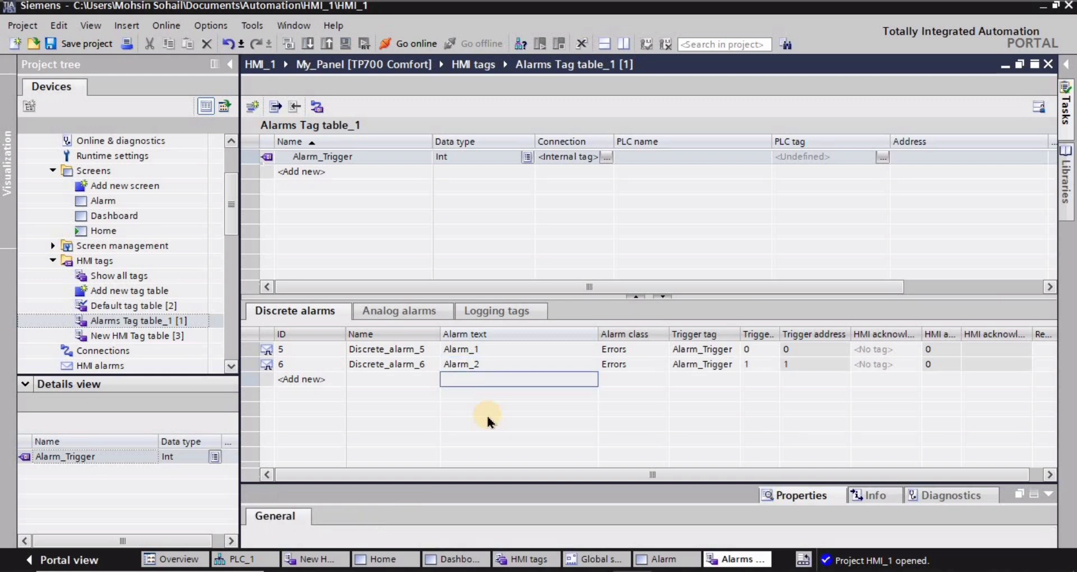
left_click(619, 350)
left_click(619, 364)
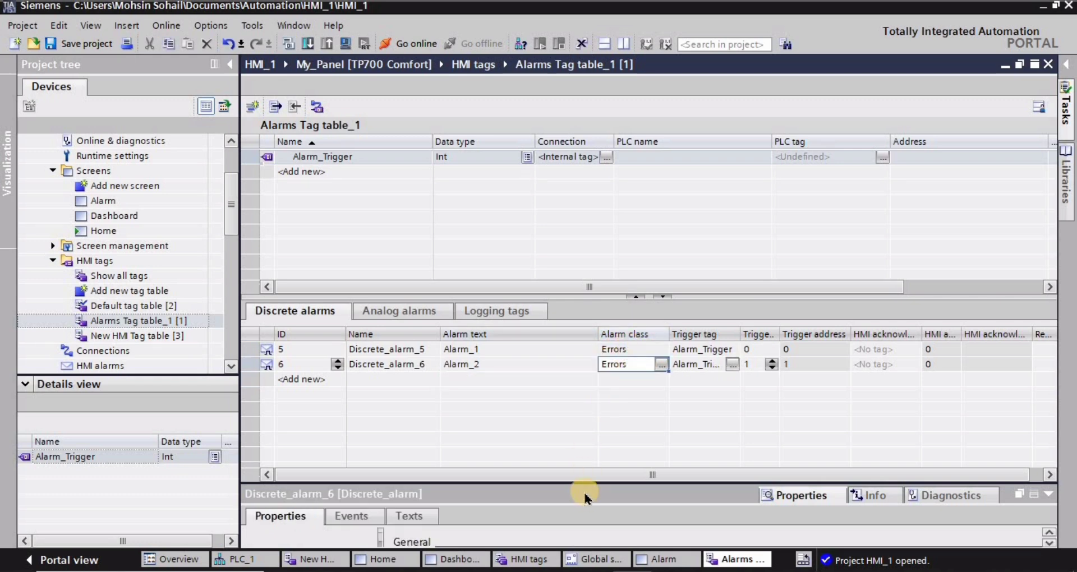
left_click_drag(580, 482, 512, 345)
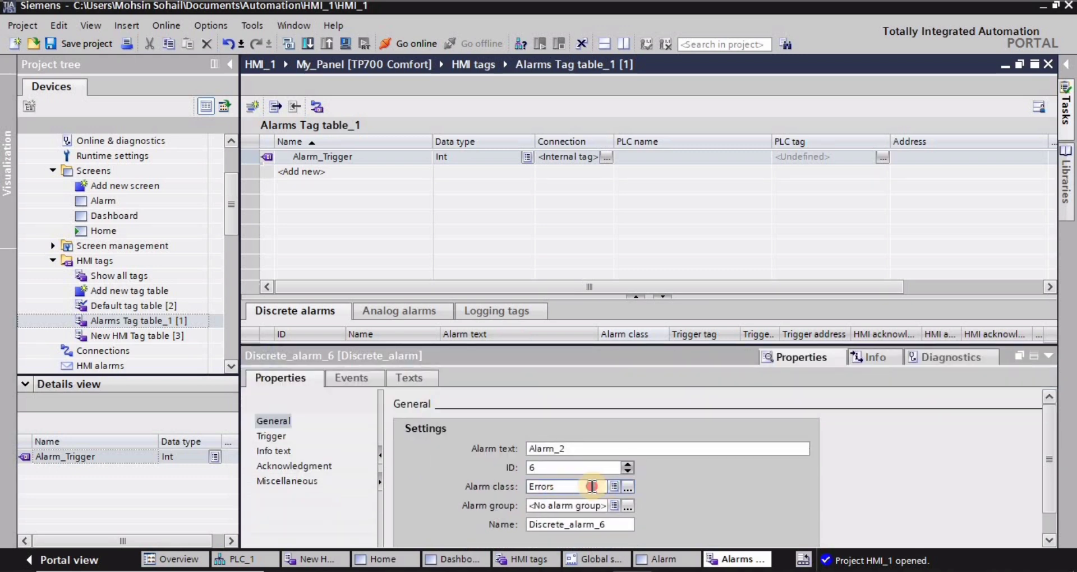
left_click(614, 487)
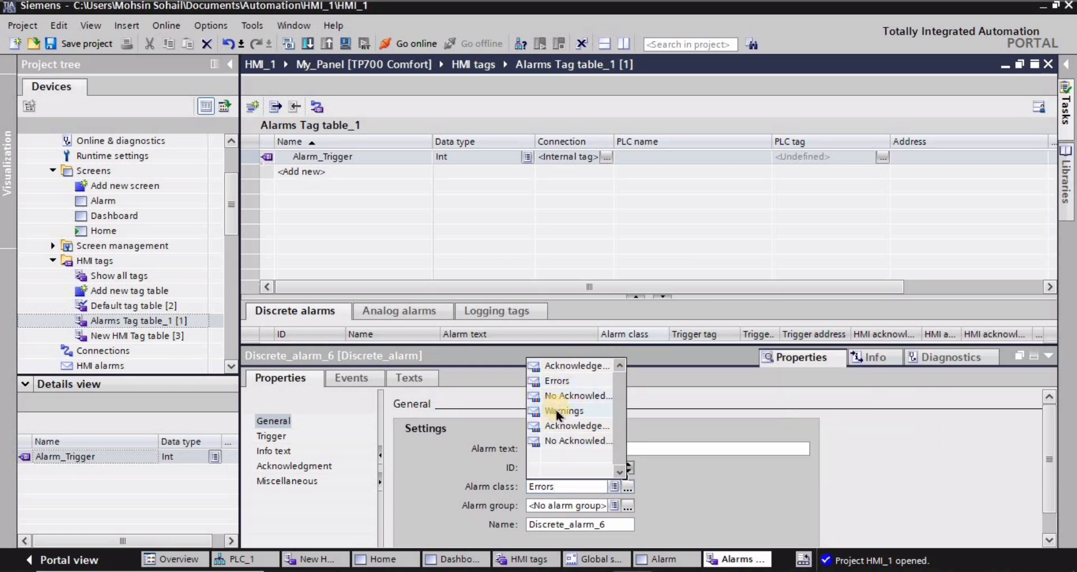
left_click(751, 497)
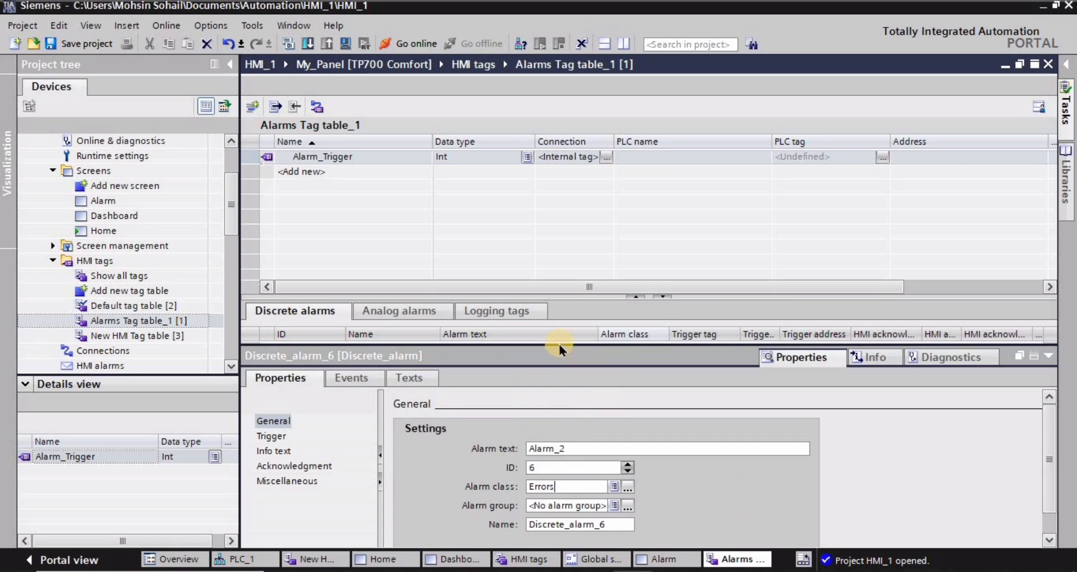
left_click_drag(557, 341, 569, 455)
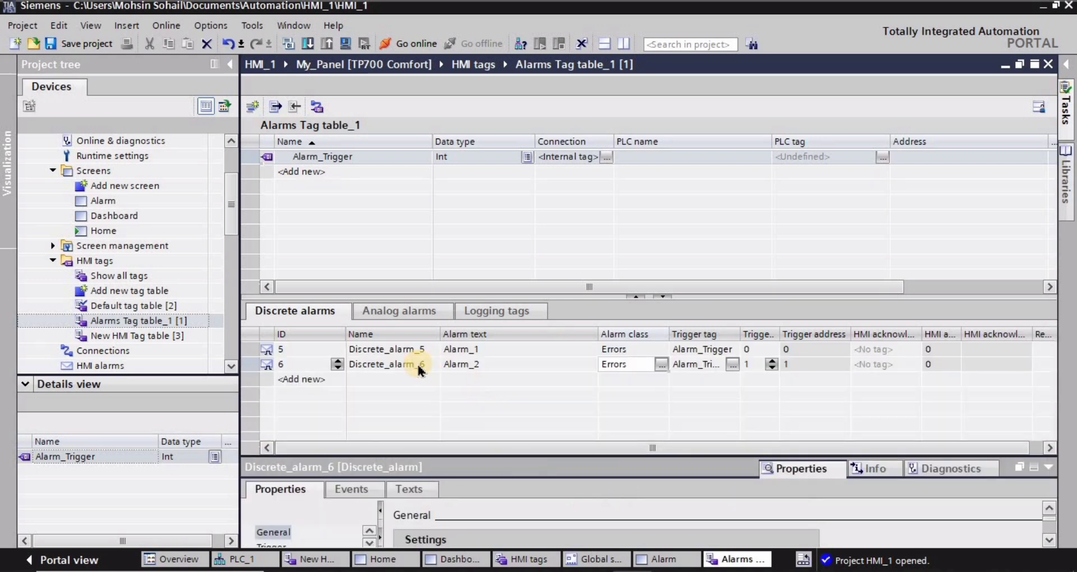
Step: Add discrete alarm 7 with text Warning_1 on Alarm_Trigger bit 2
left_click(464, 379)
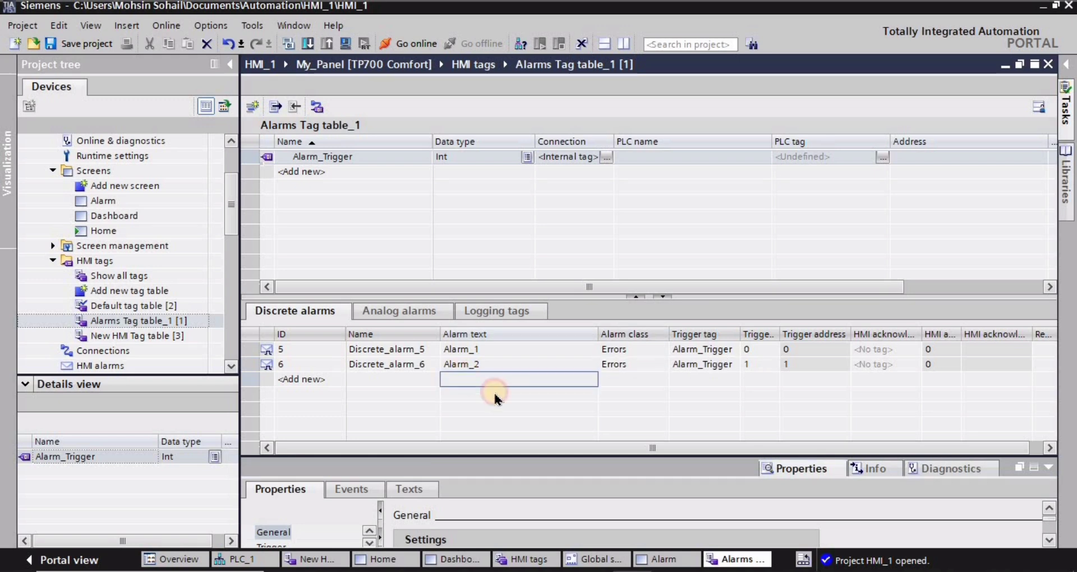
type("Warning_")
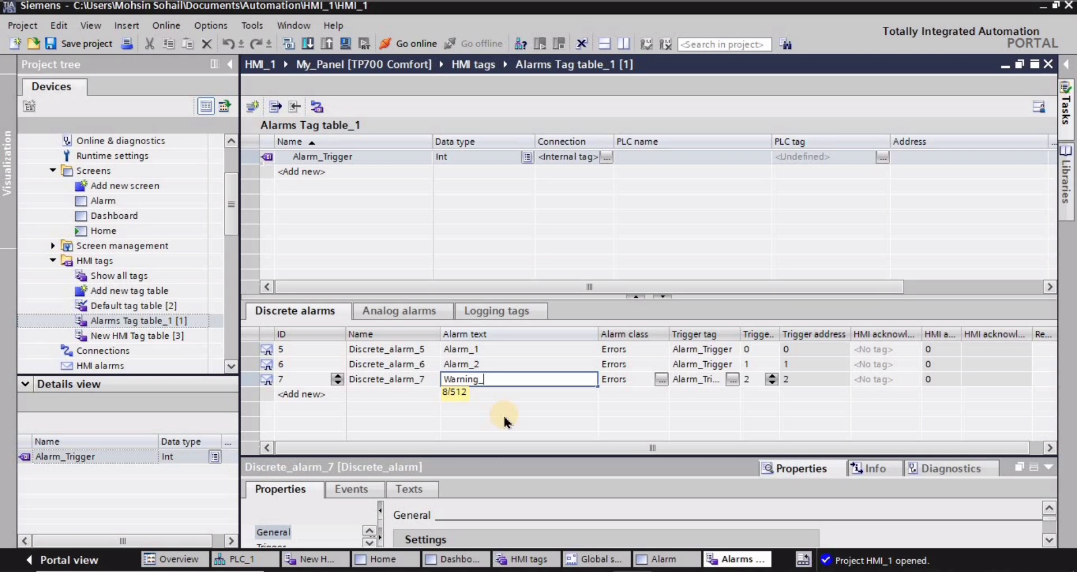
type("1")
key("Return")
type("W")
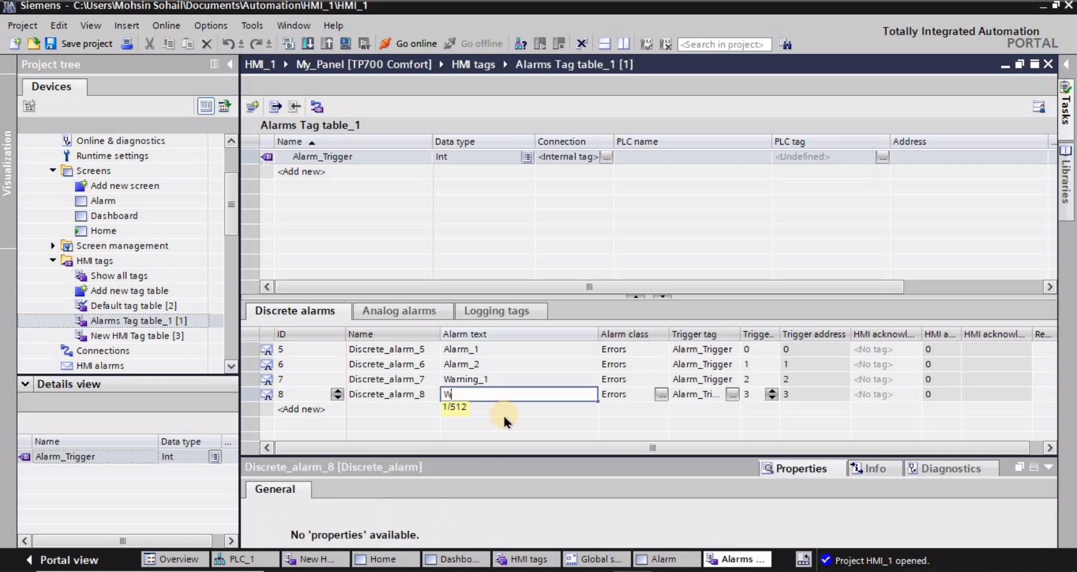
left_click(623, 379)
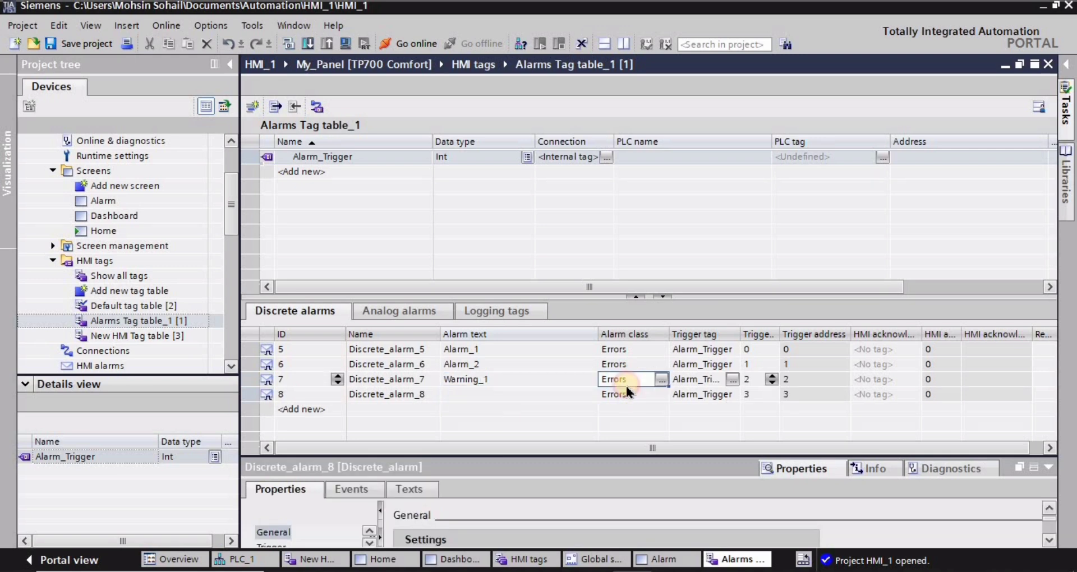
Step: Delete the extra empty Discrete_alarm_8 row
left_click(256, 395)
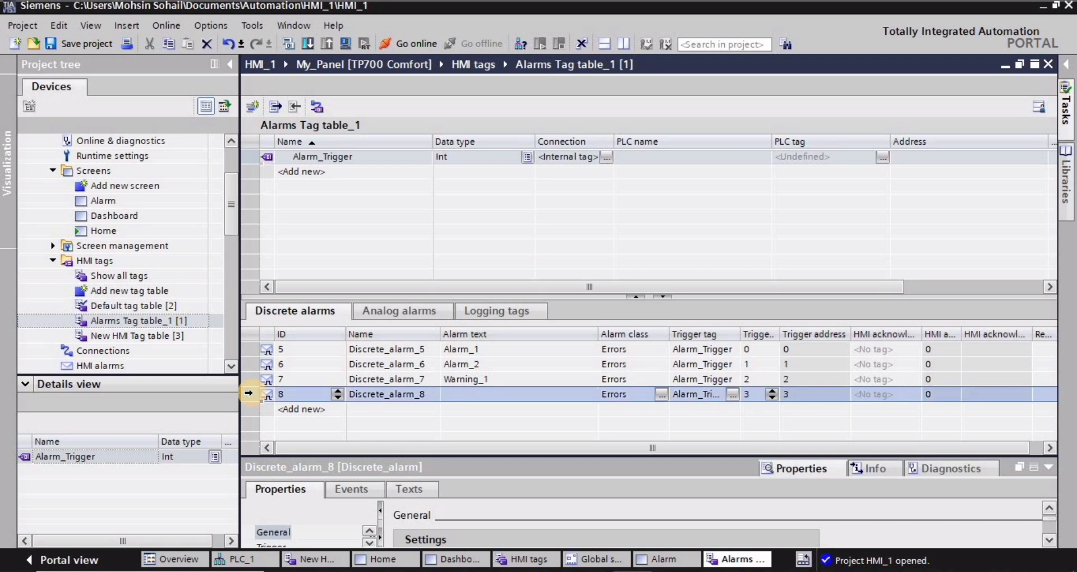
key("Delete")
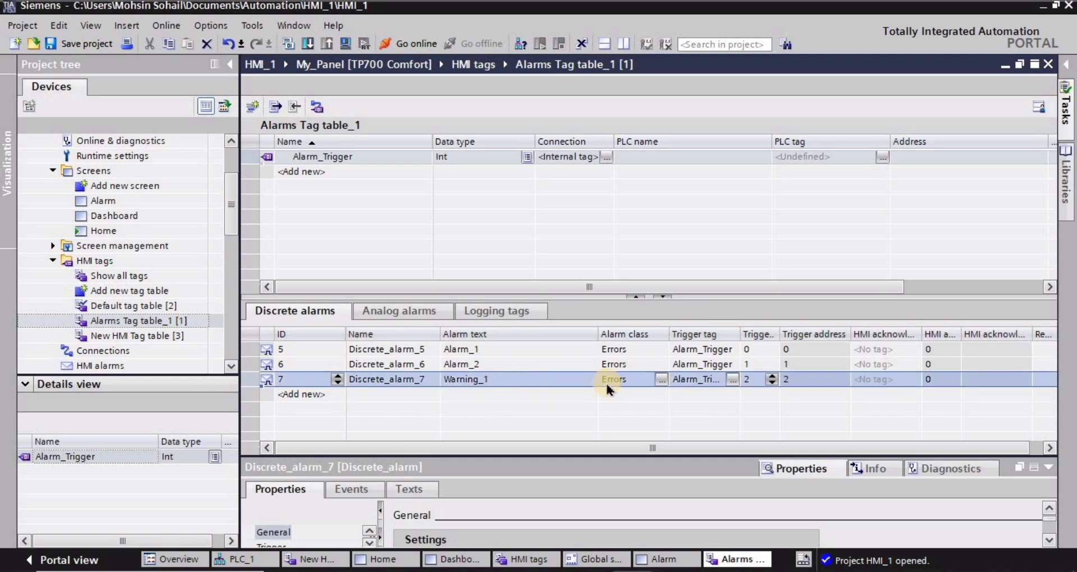
left_click(642, 382)
Step: Change Warning_1's alarm class from Errors to Warnings
left_click(662, 380)
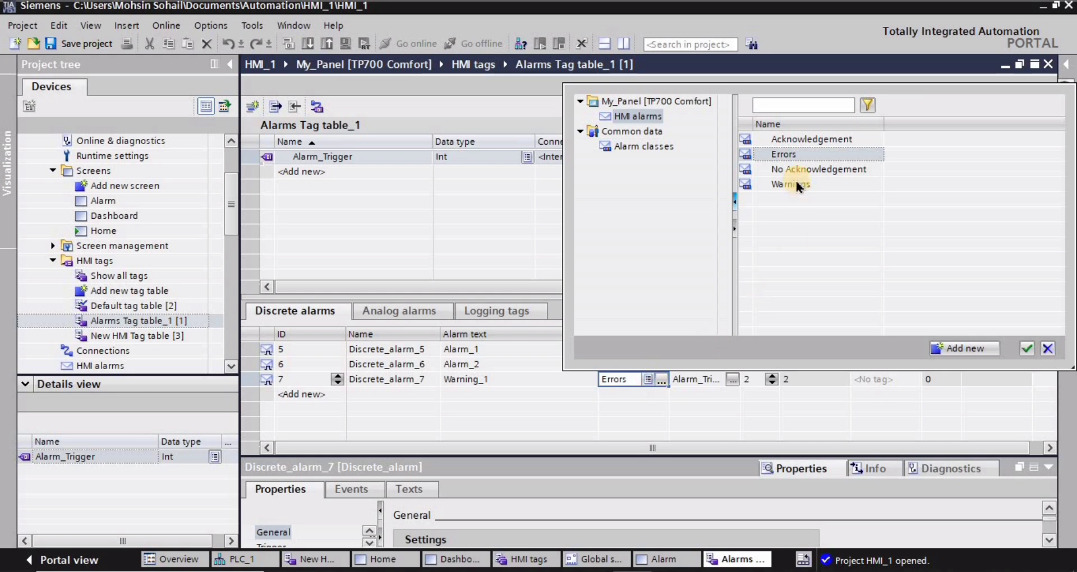
left_click(794, 185)
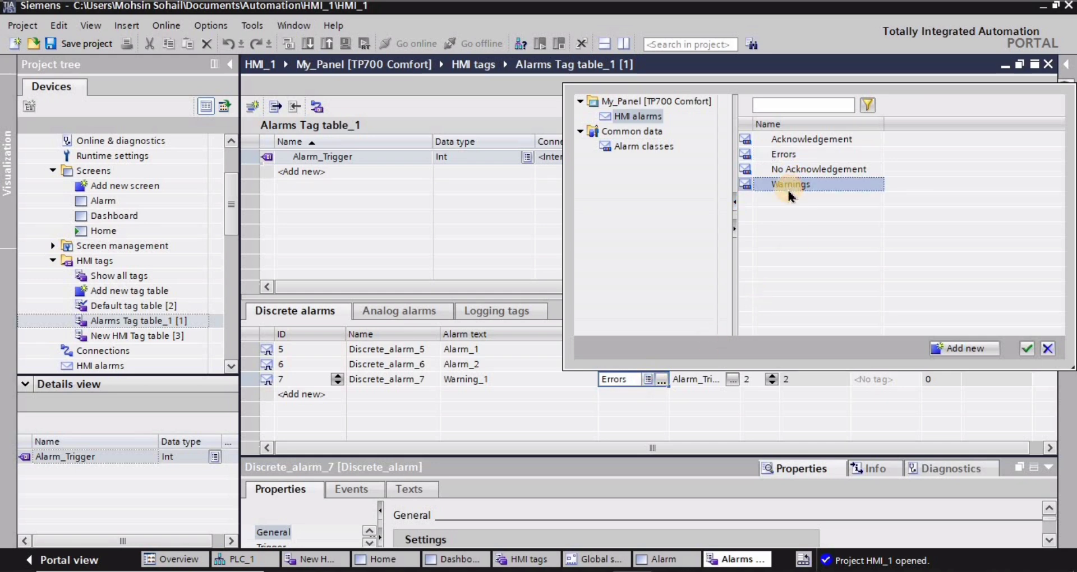
left_click(1026, 348)
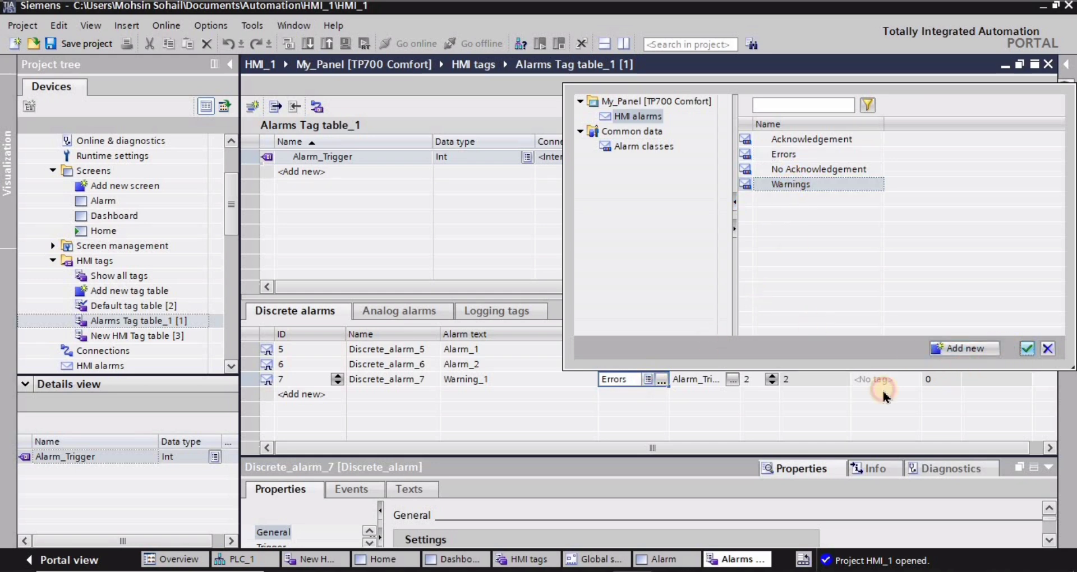
left_click(491, 385)
Step: Add discrete alarm Warning_2 on trigger bit 3, then return to the Alarm screen
left_click(455, 393)
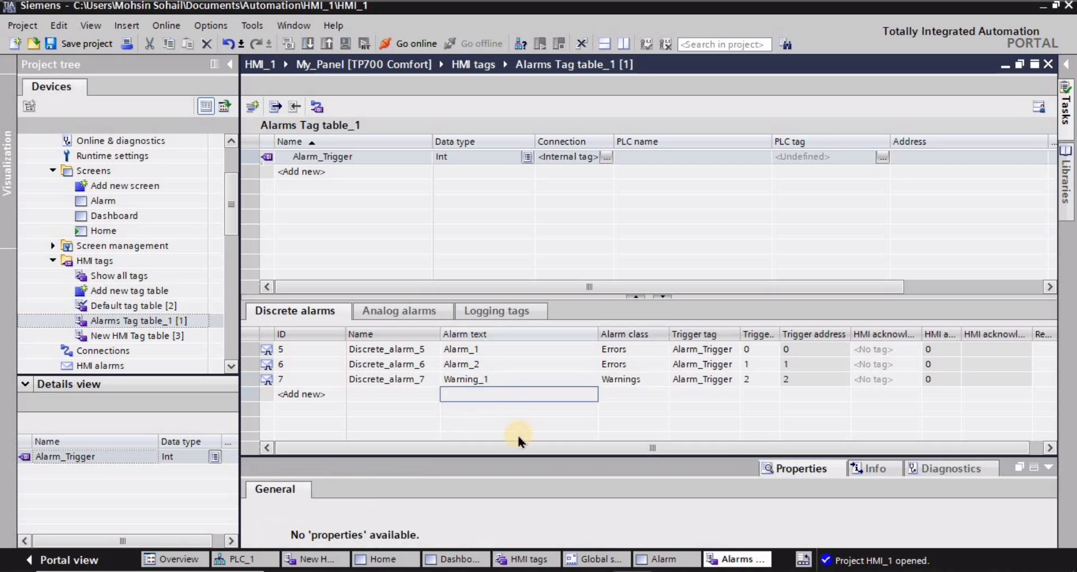
type("Wsr")
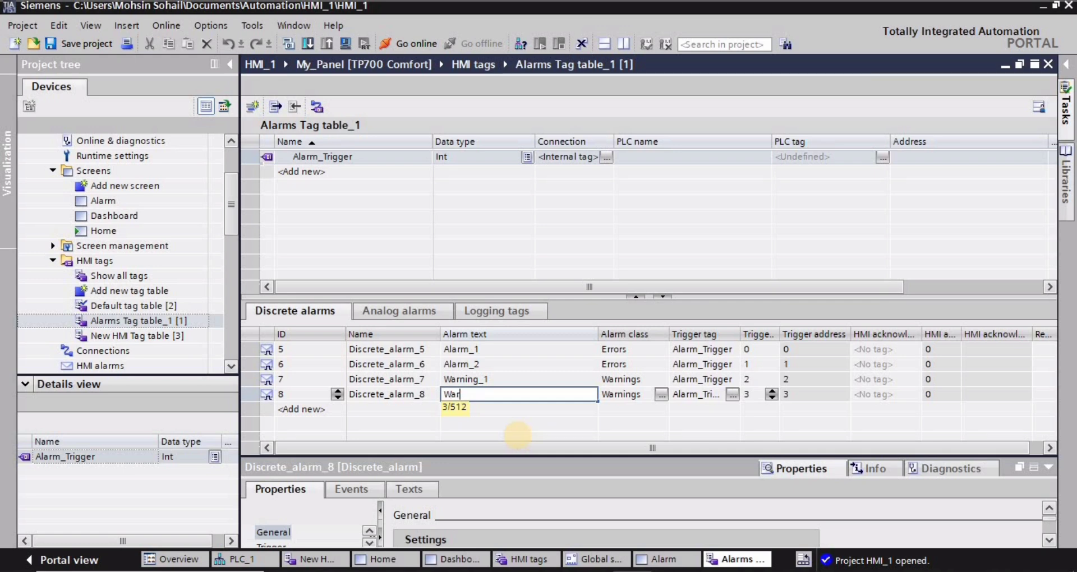
type("arning_2")
key("Return")
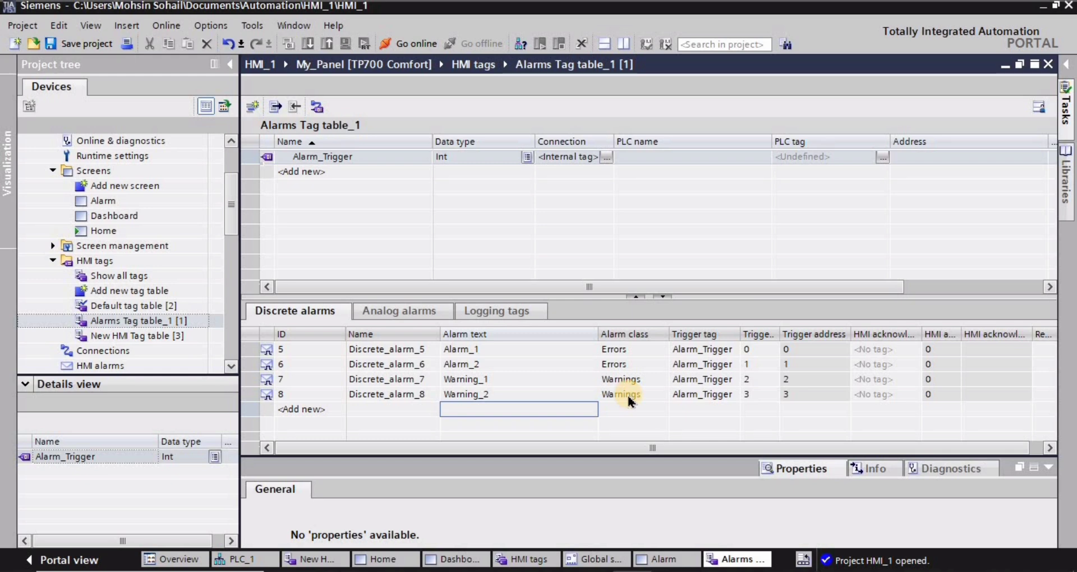
left_click(663, 561)
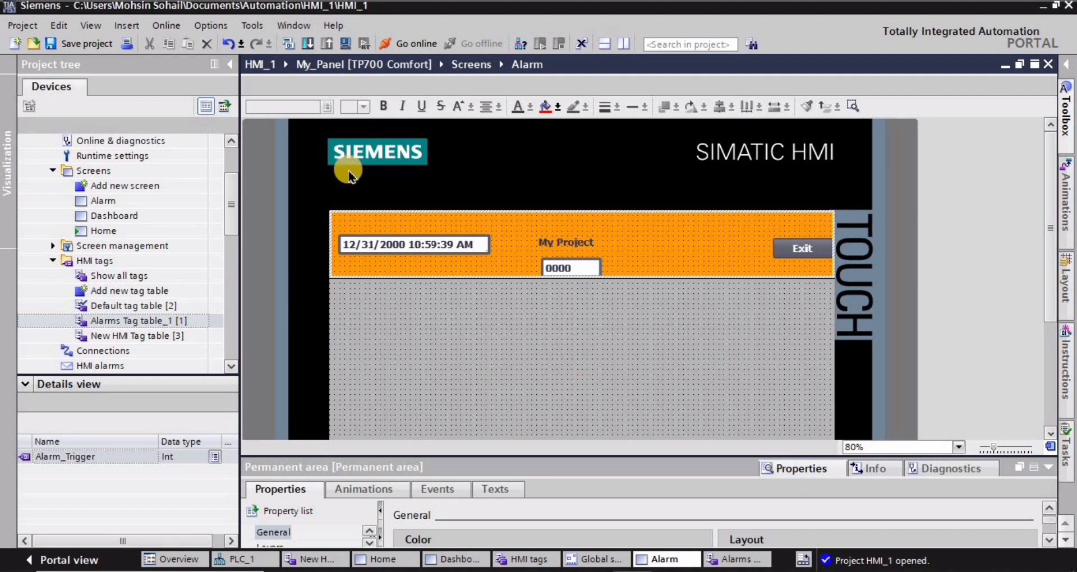
Step: Collapse the project tree, show the Toolbox, and toggle item descriptions off and back on
left_click(227, 65)
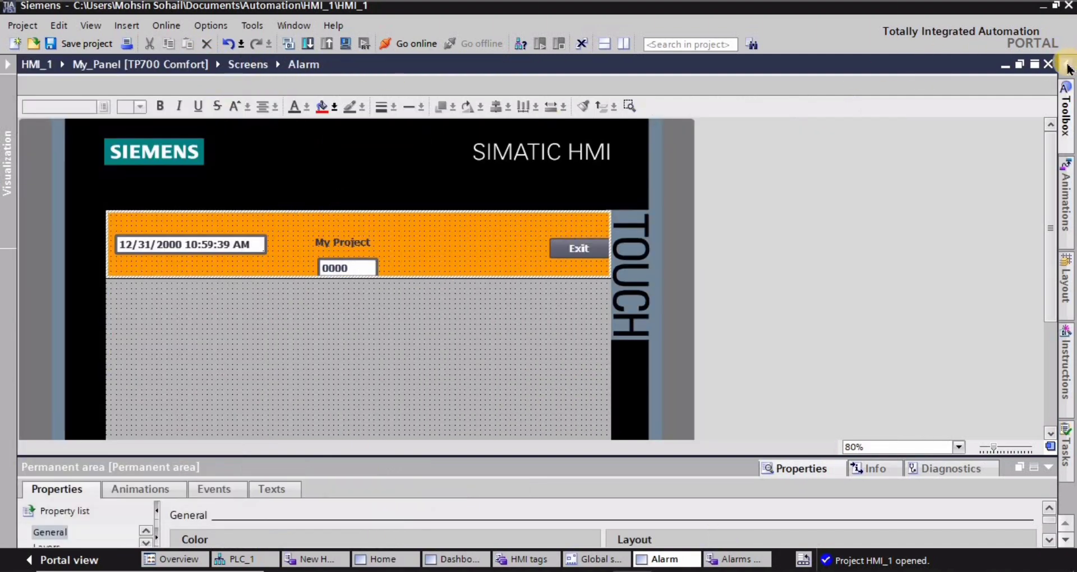
left_click(1067, 66)
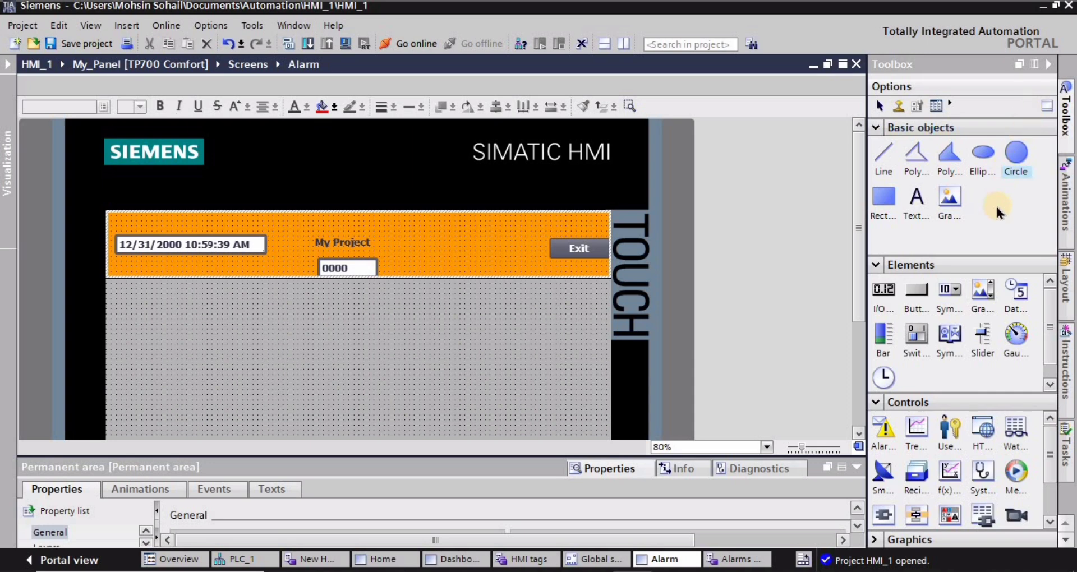
right_click(888, 221)
left_click(934, 248)
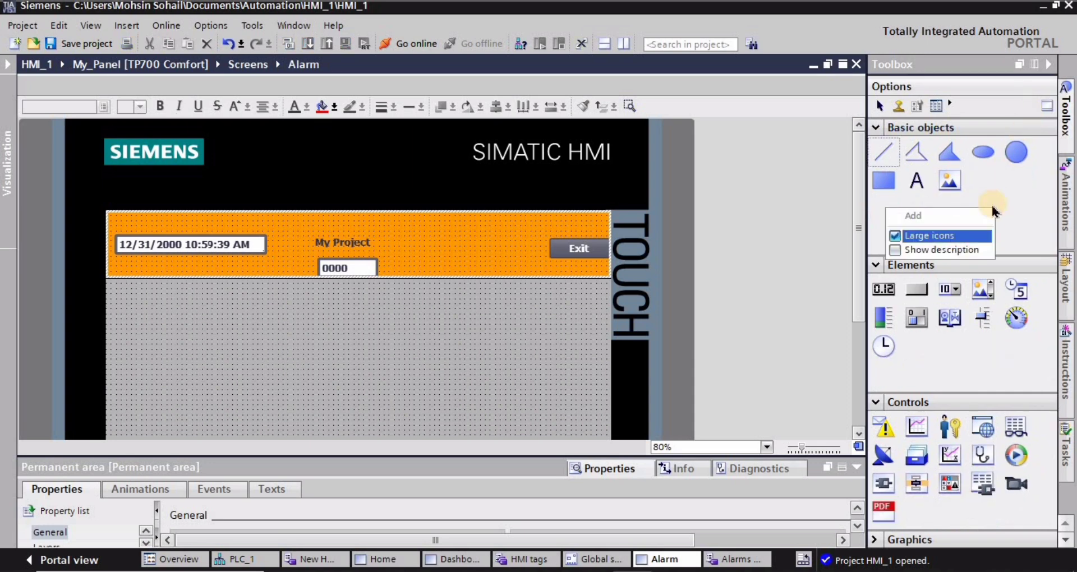
right_click(994, 200)
left_click(934, 237)
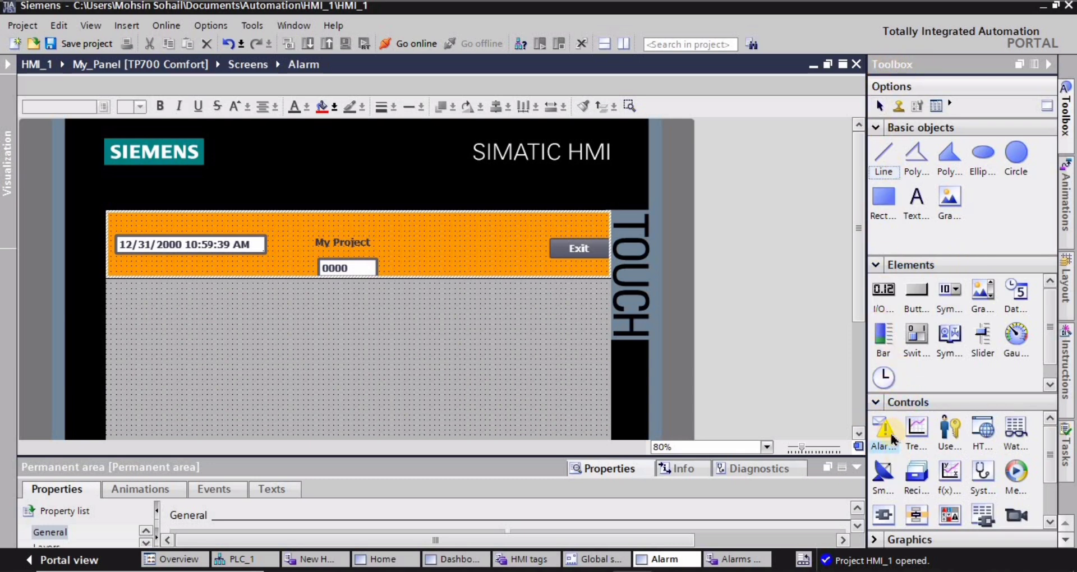
Step: Drop an Alarm view under the header at 50% zoom, then shorten it and widen it to full width
left_click_drag(880, 437, 295, 363)
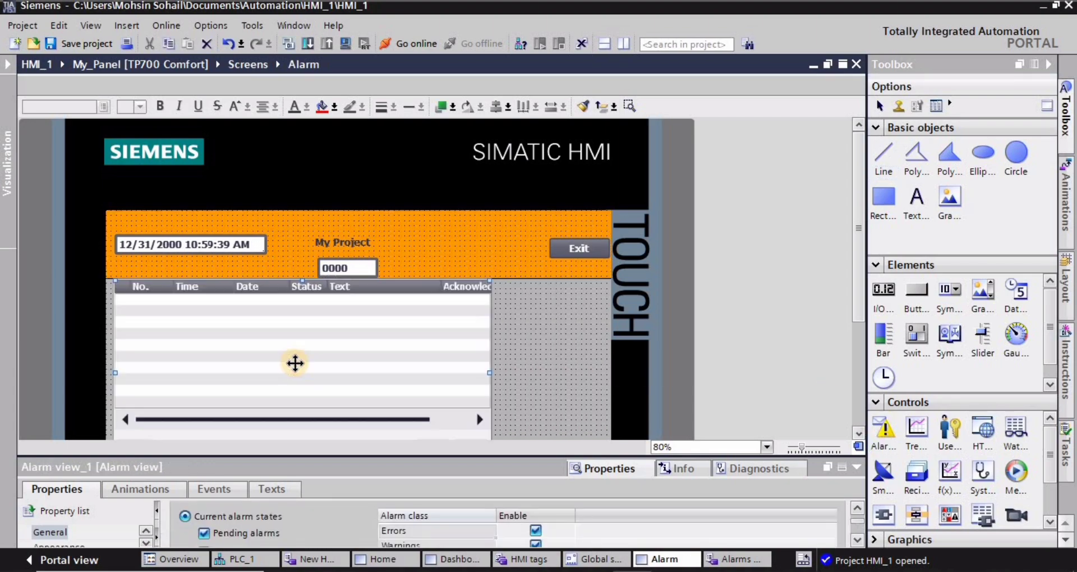
left_click(767, 446)
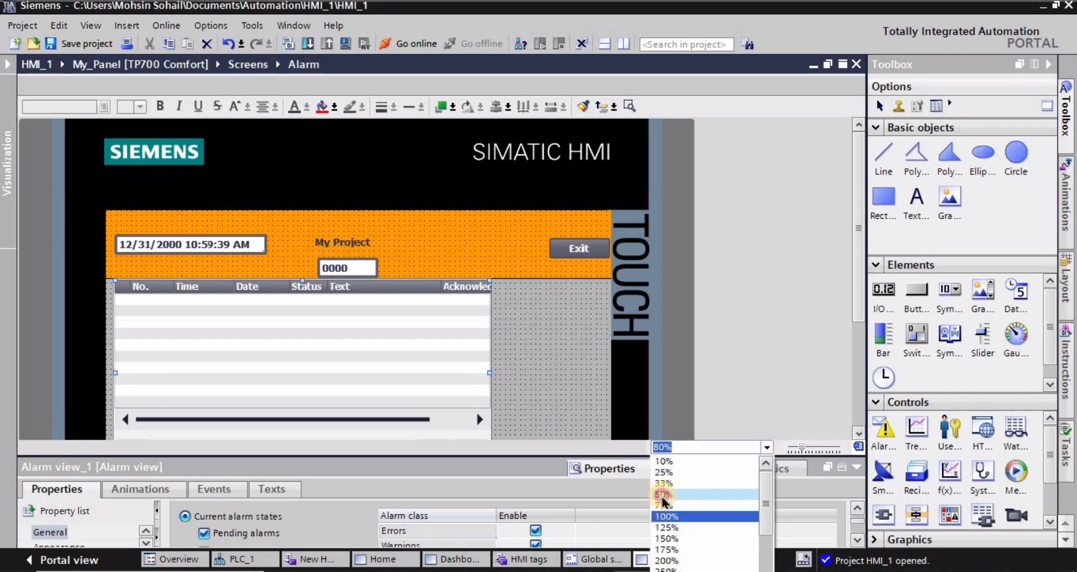
left_click(713, 479)
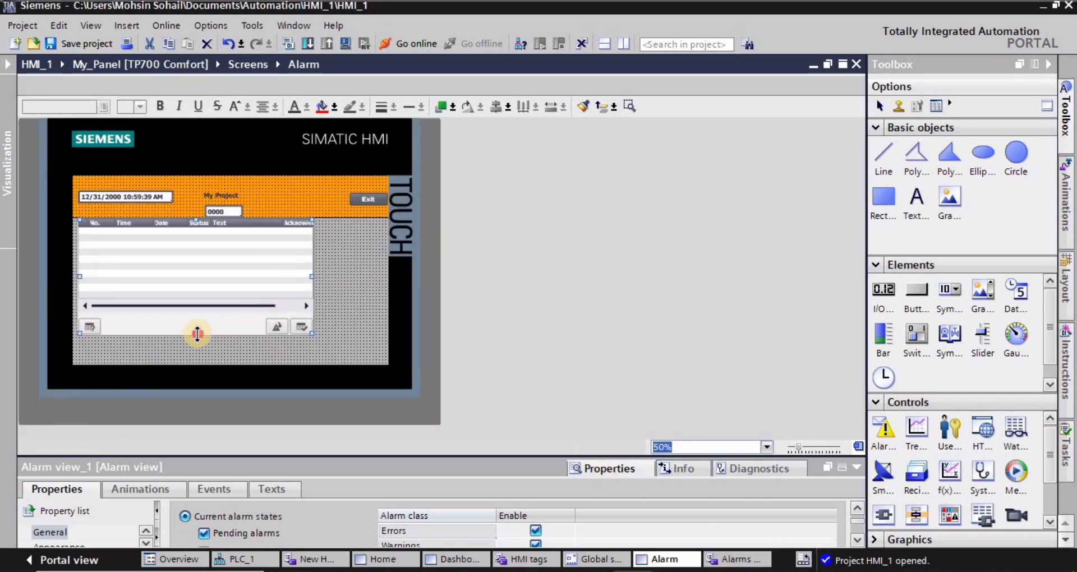
left_click_drag(197, 333, 197, 280)
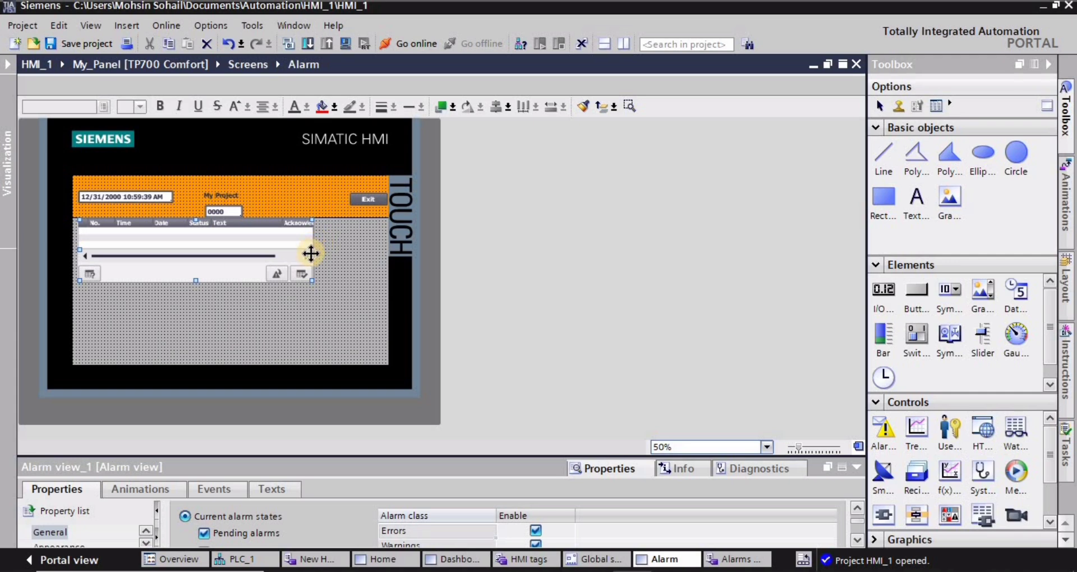
left_click_drag(311, 250, 385, 250)
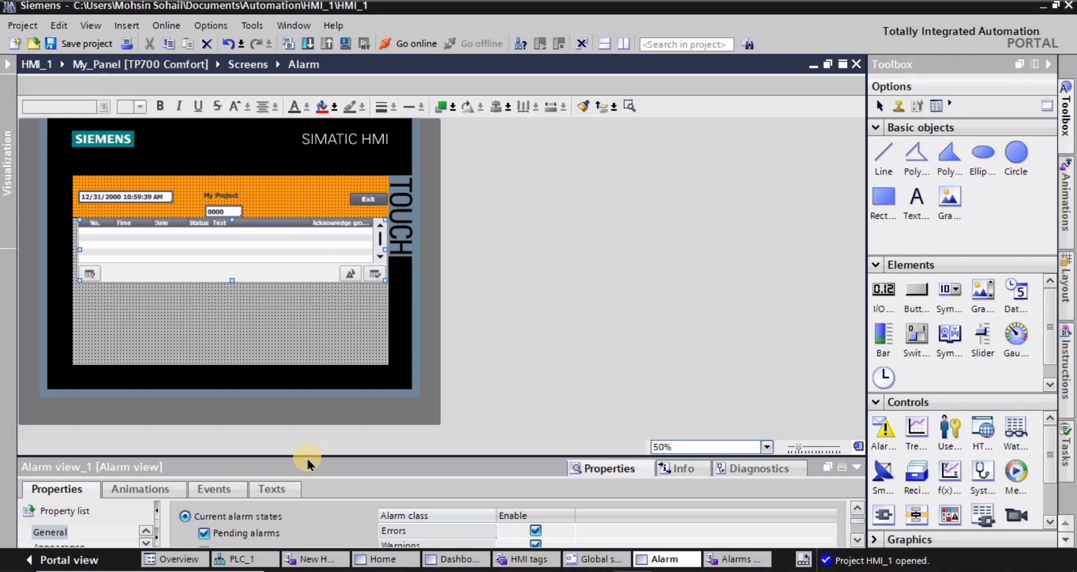
left_click_drag(306, 456, 308, 380)
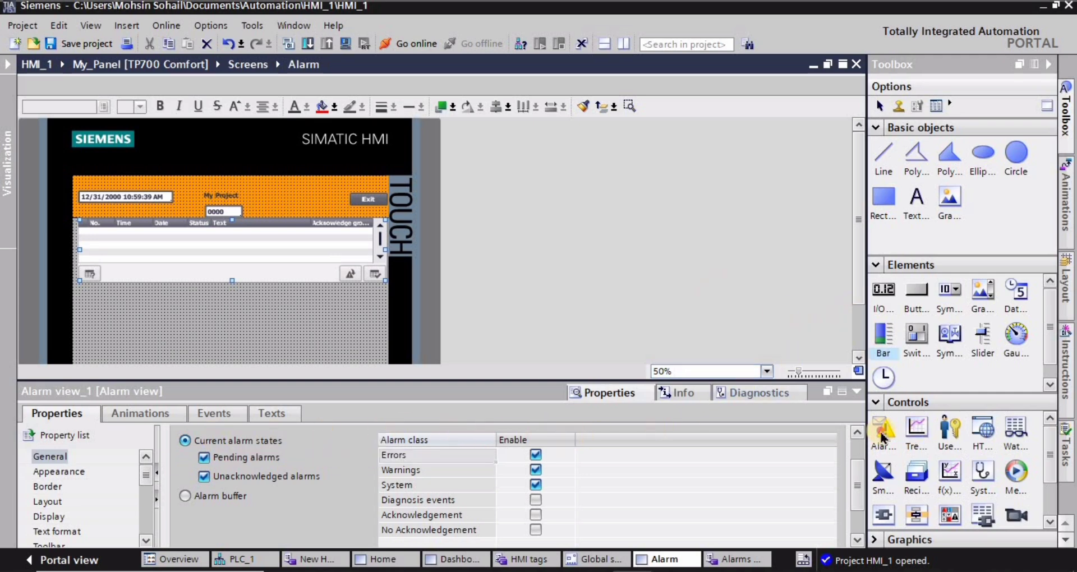
Step: Place a second Alarm view below the first and stretch it to full width
left_click_drag(883, 429, 288, 355)
left_click_drag(144, 324, 200, 294)
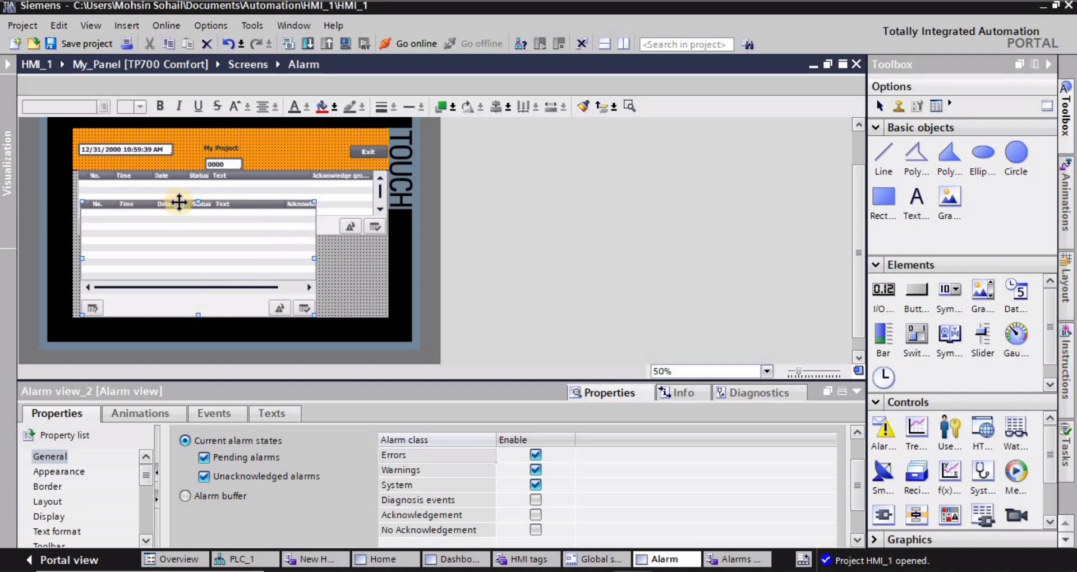
left_click_drag(193, 228, 179, 252)
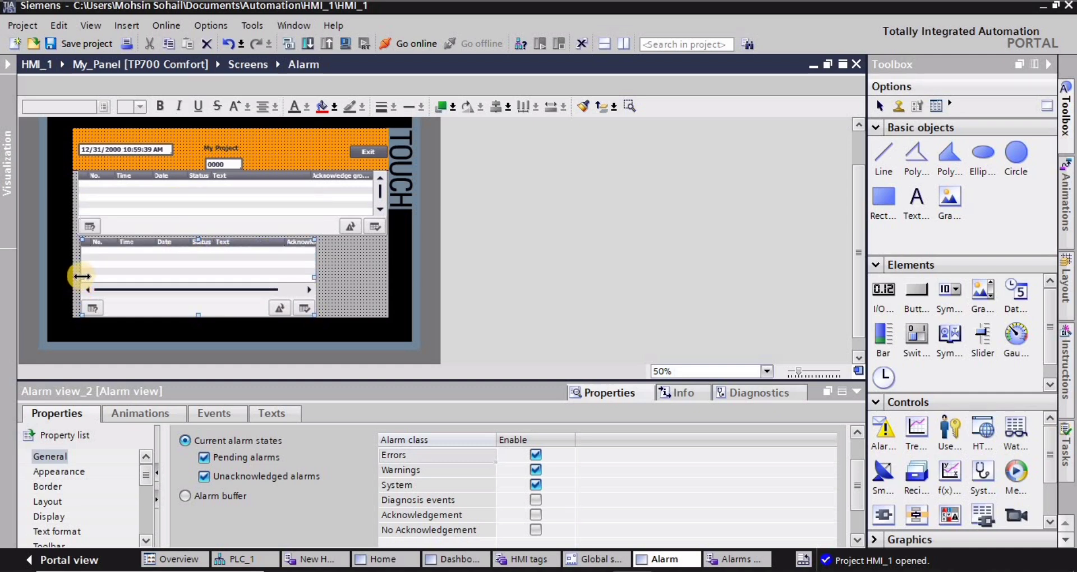
left_click_drag(79, 278, 79, 281)
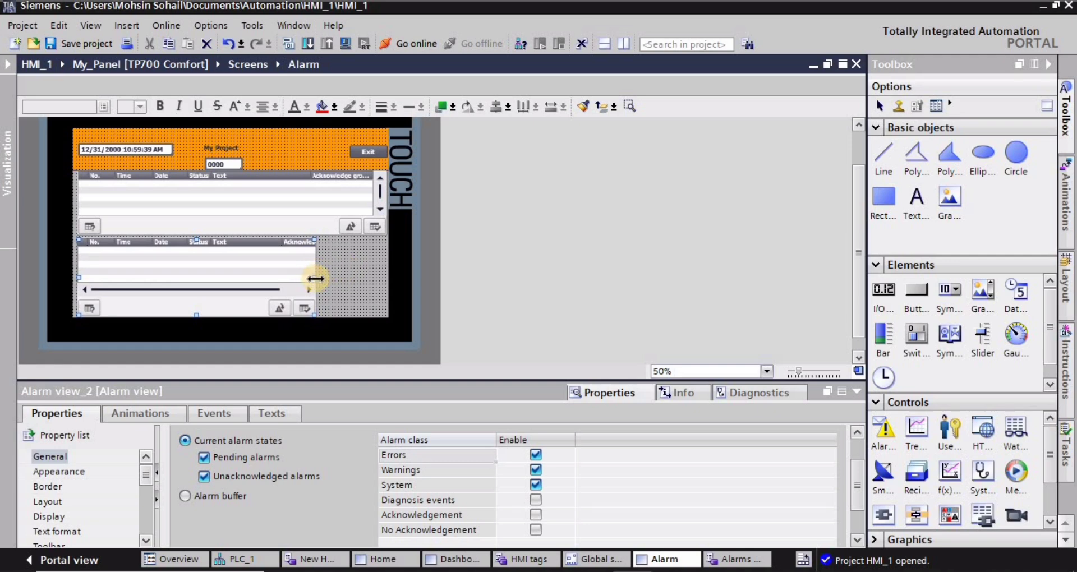
left_click_drag(321, 279, 386, 290)
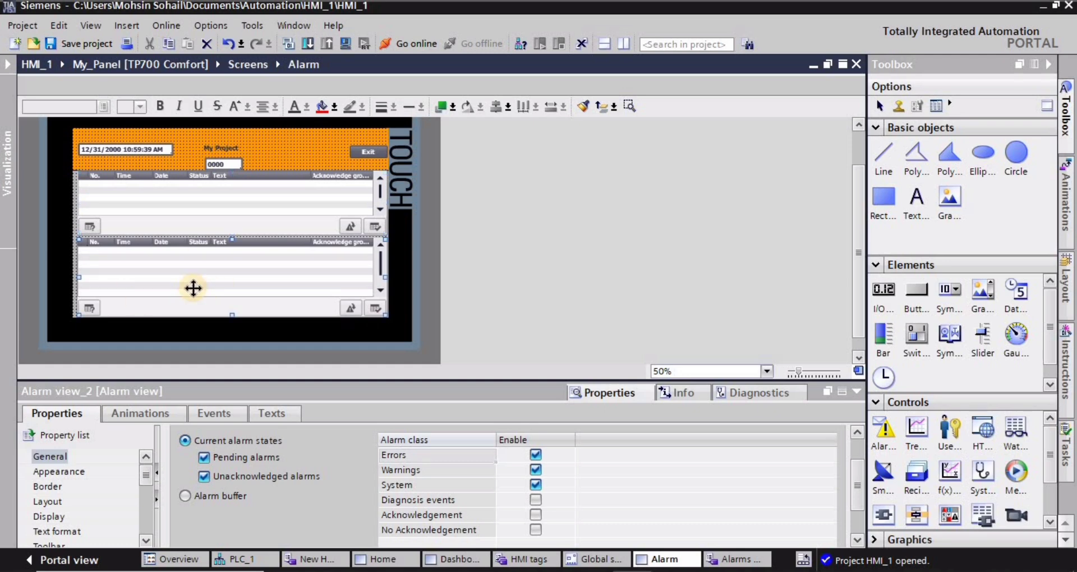
Step: Switch Alarm view_2 to show the Alarm buffer and zoom the screen to 75%
left_click(186, 497)
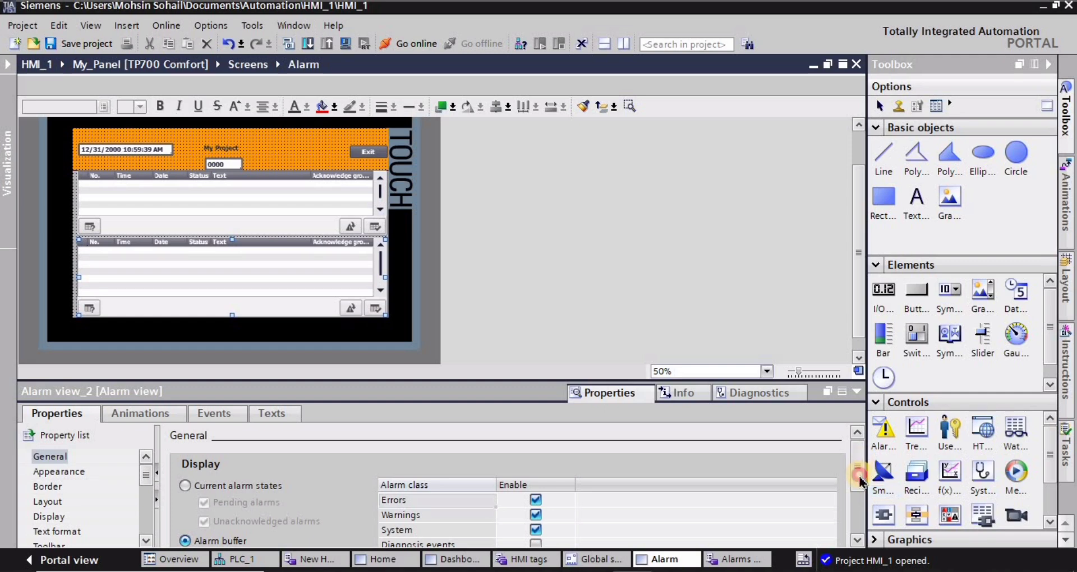
scroll(505, 493, "down", 2)
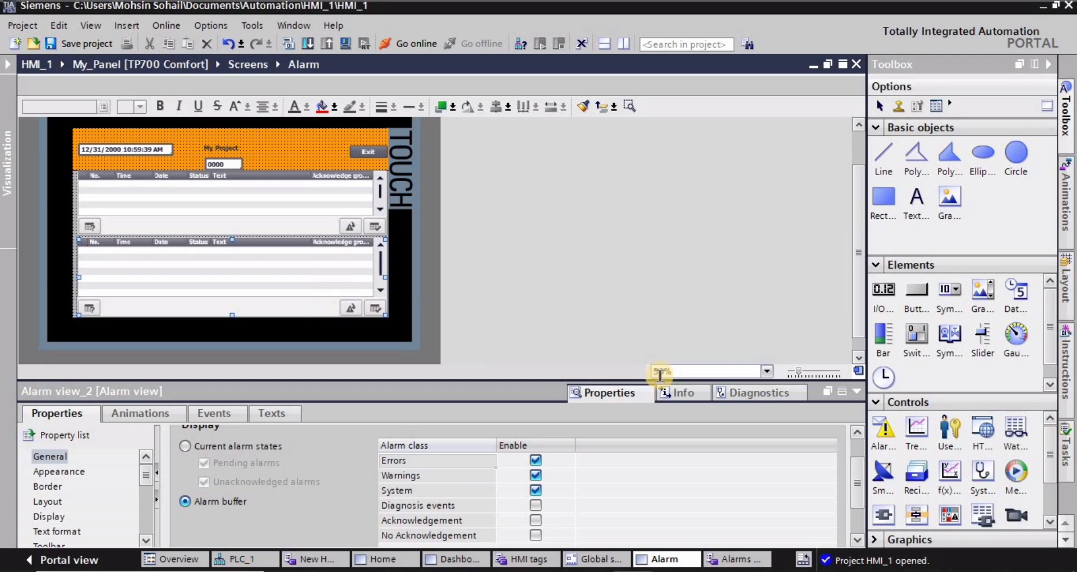
left_click(767, 373)
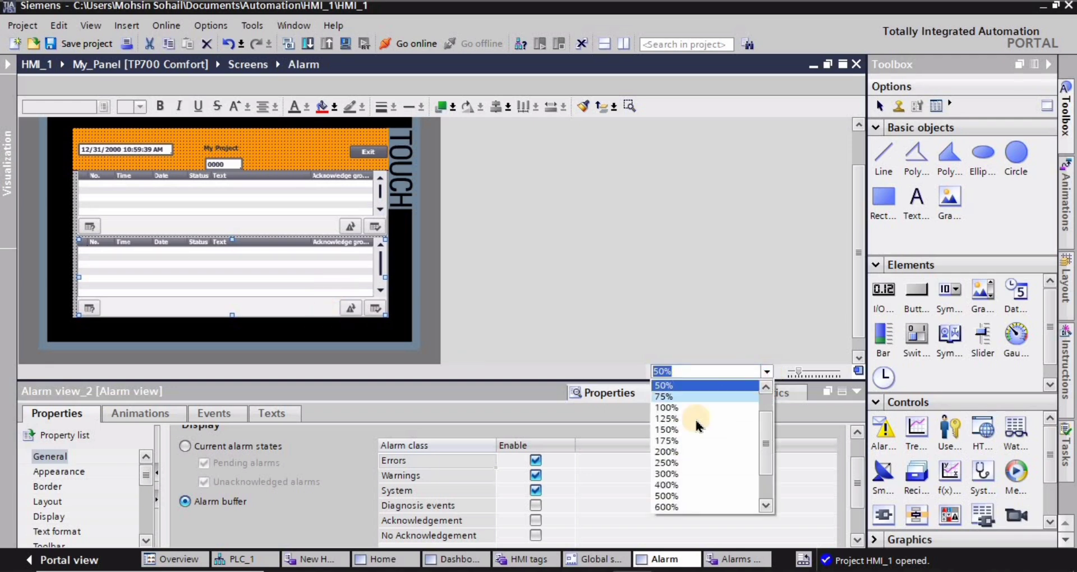
left_click(673, 399)
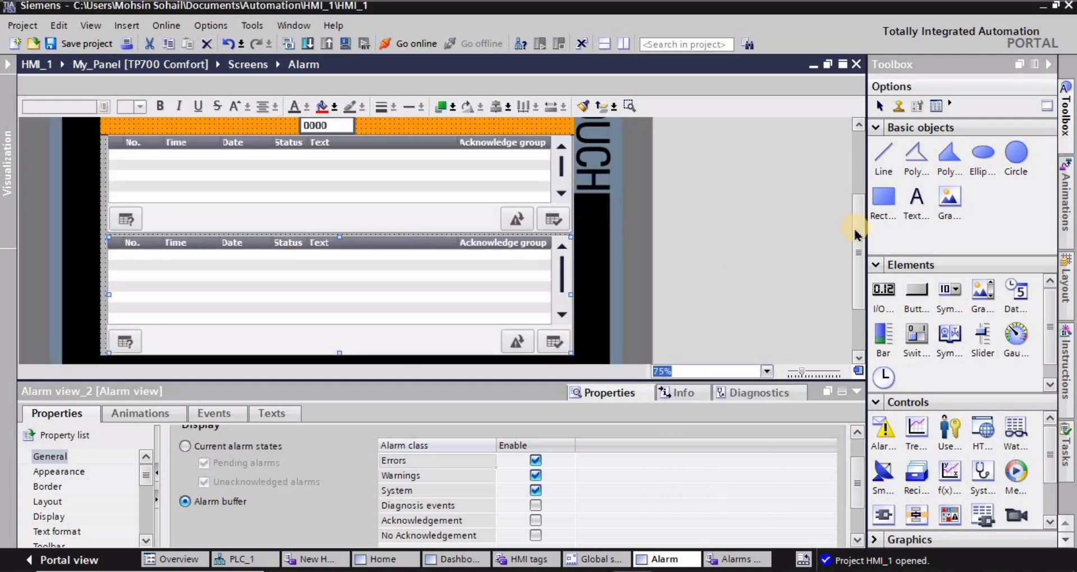
Step: Set Alarm view_2's Toolbar style to None, removing its bottom buttons
scroll(860, 267, "down", 2)
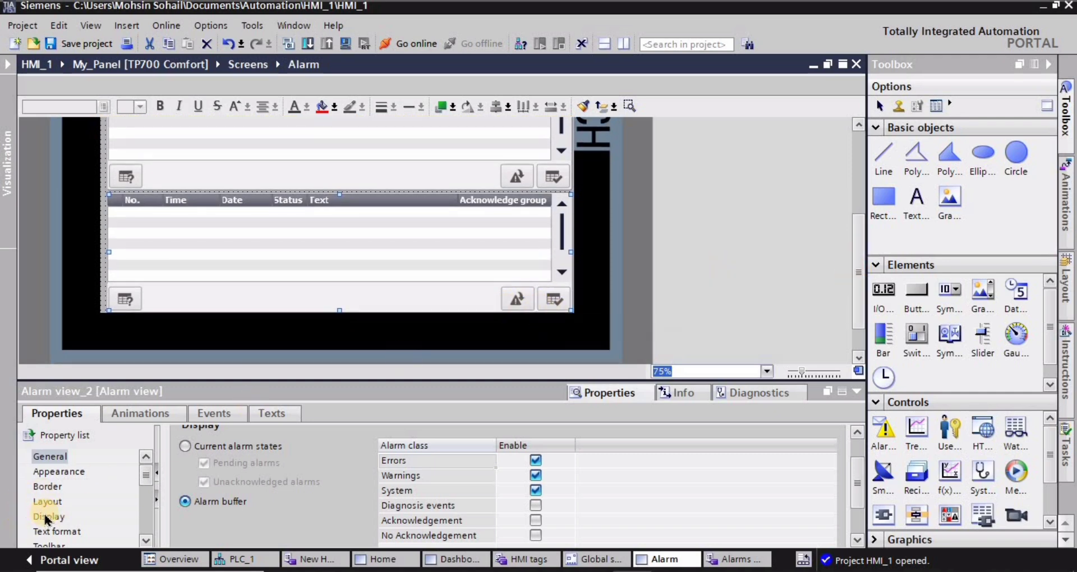
left_click(146, 540)
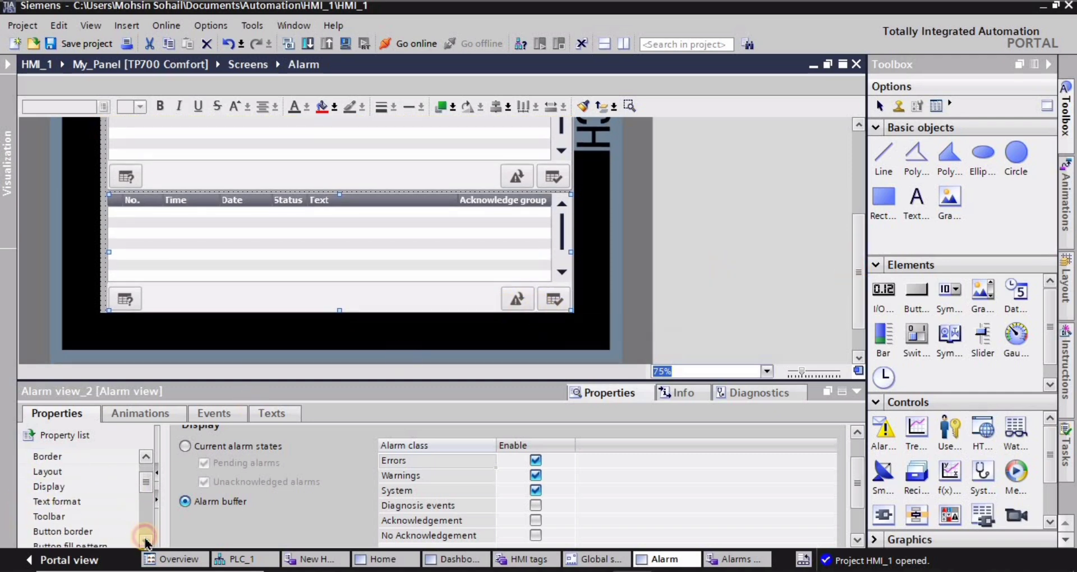
left_click(41, 517)
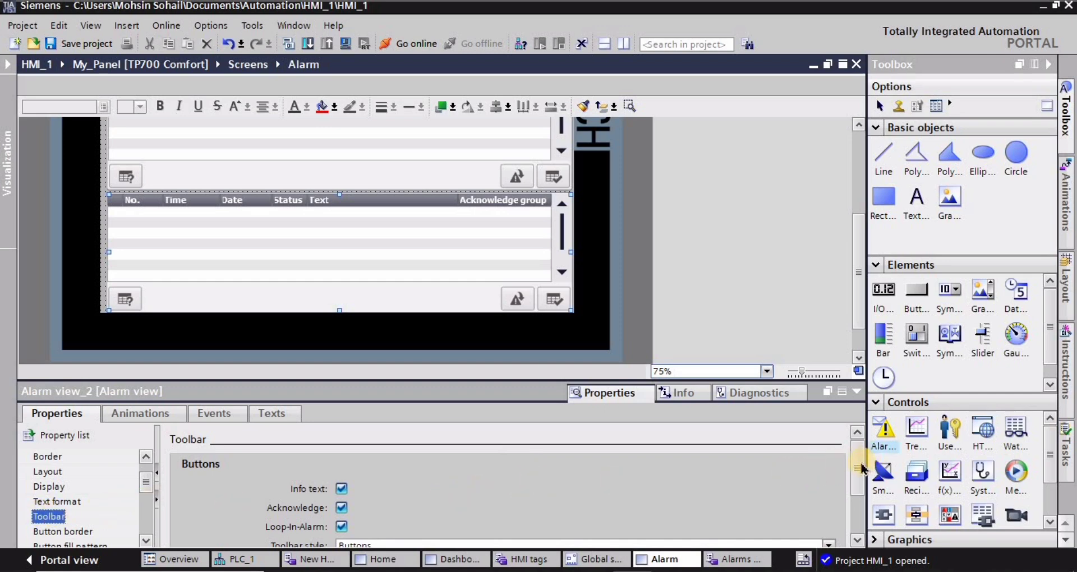
scroll(853, 471, "down", 2)
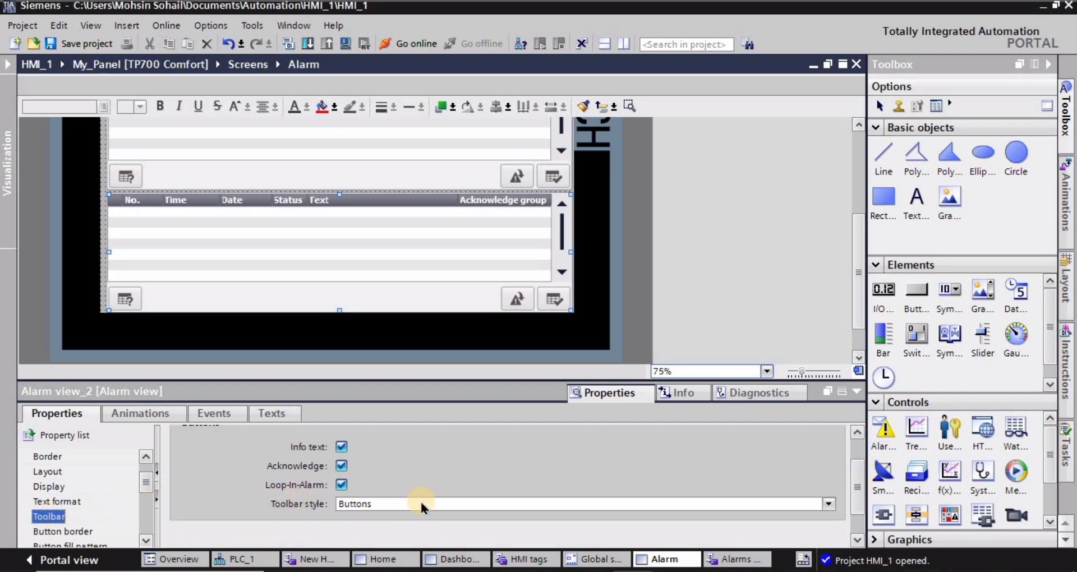
left_click(561, 500)
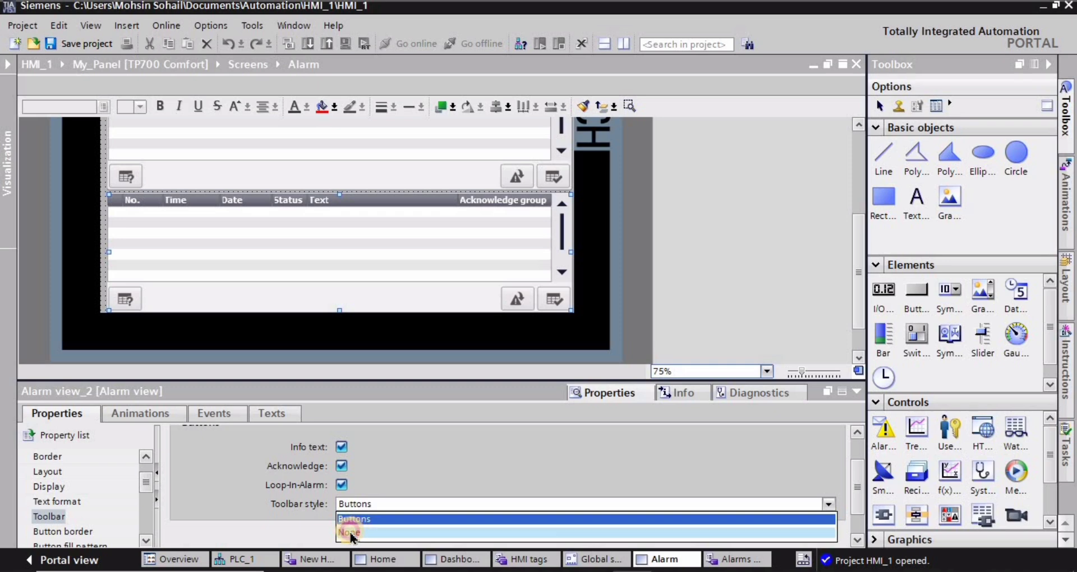
left_click(350, 533)
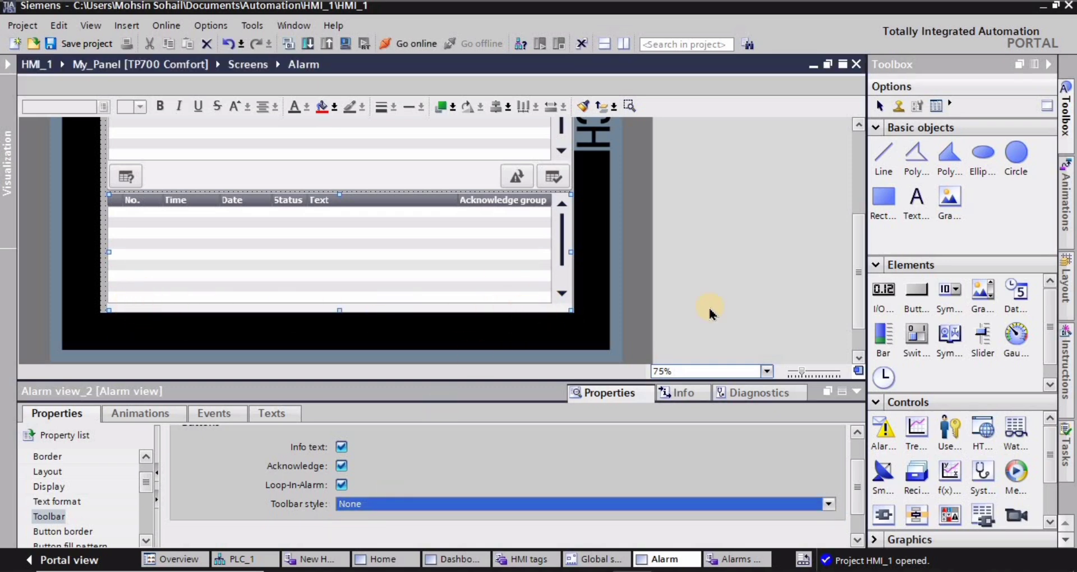
left_click_drag(858, 274, 860, 197)
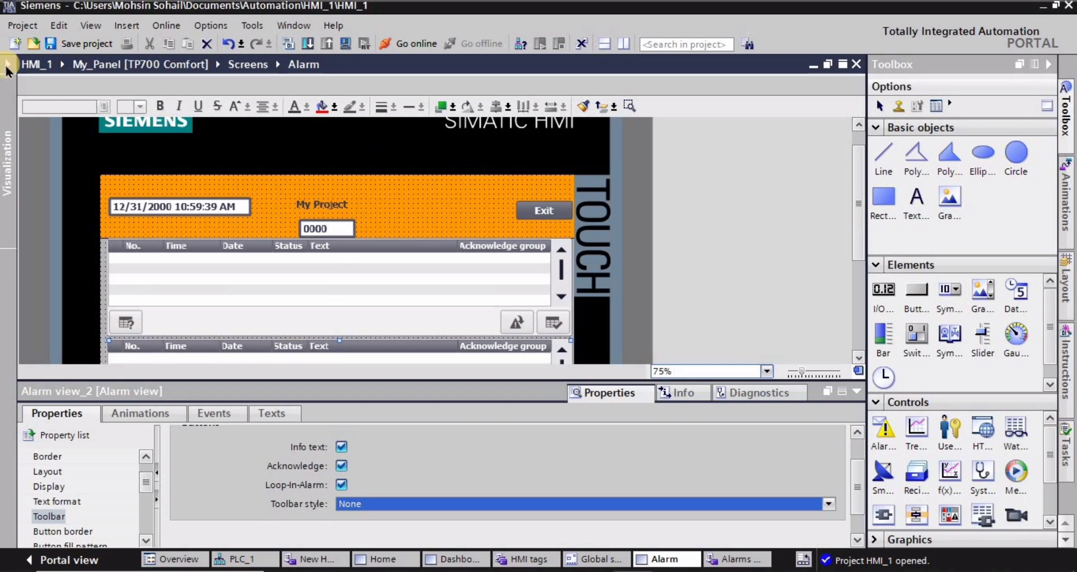
Step: Open the Global screen from Screen management and zoom it to 75%
left_click(7, 66)
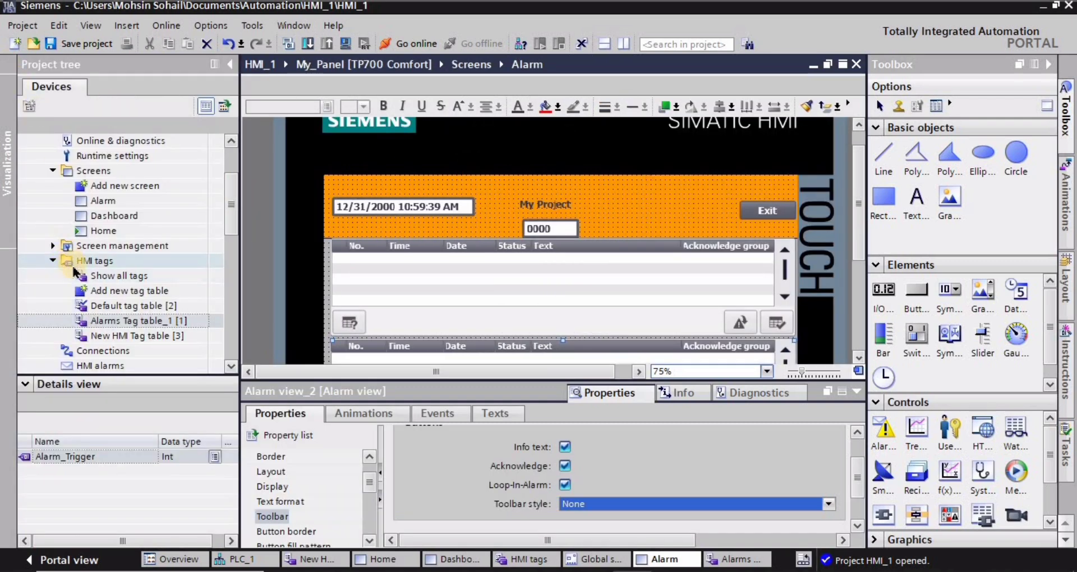
left_click(53, 247)
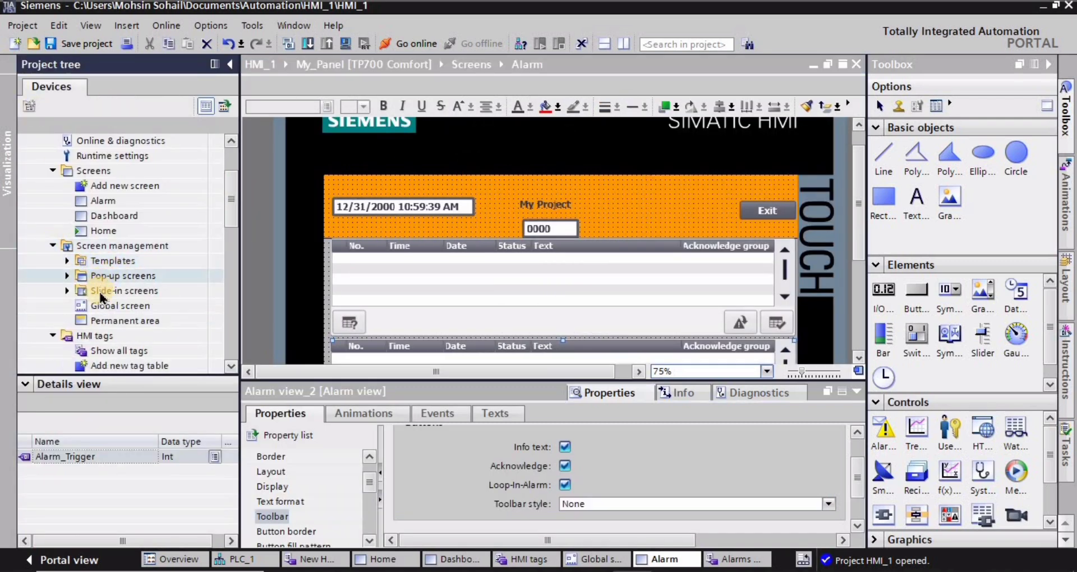
double_click(116, 306)
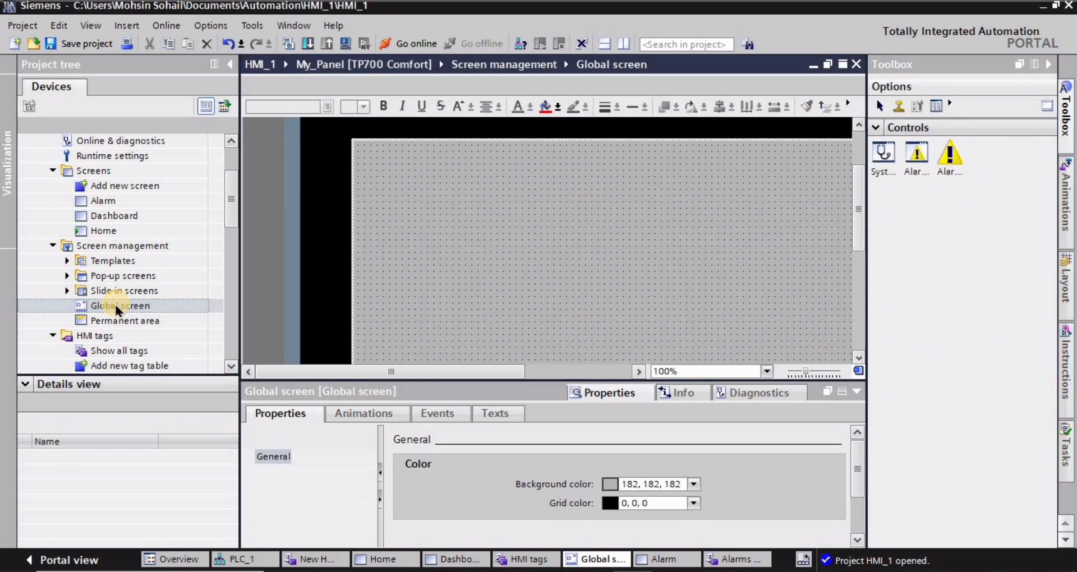
left_click(766, 371)
scroll(672, 421, "up", 1)
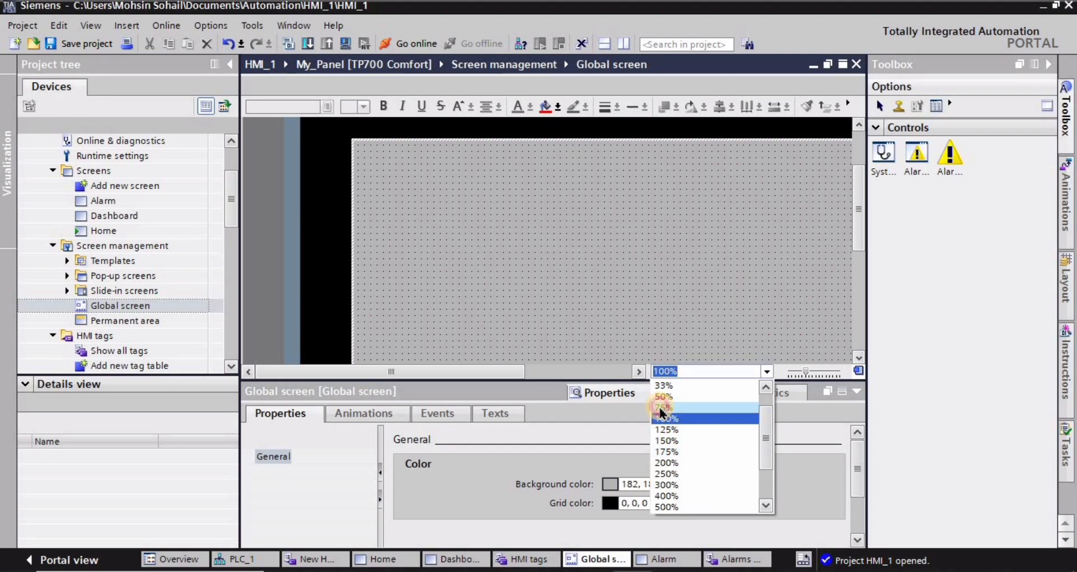
left_click(663, 407)
Step: Add a System diagnostics window and enlarge it across the panel at 50% zoom
left_click_drag(883, 162, 500, 262)
left_click(766, 371)
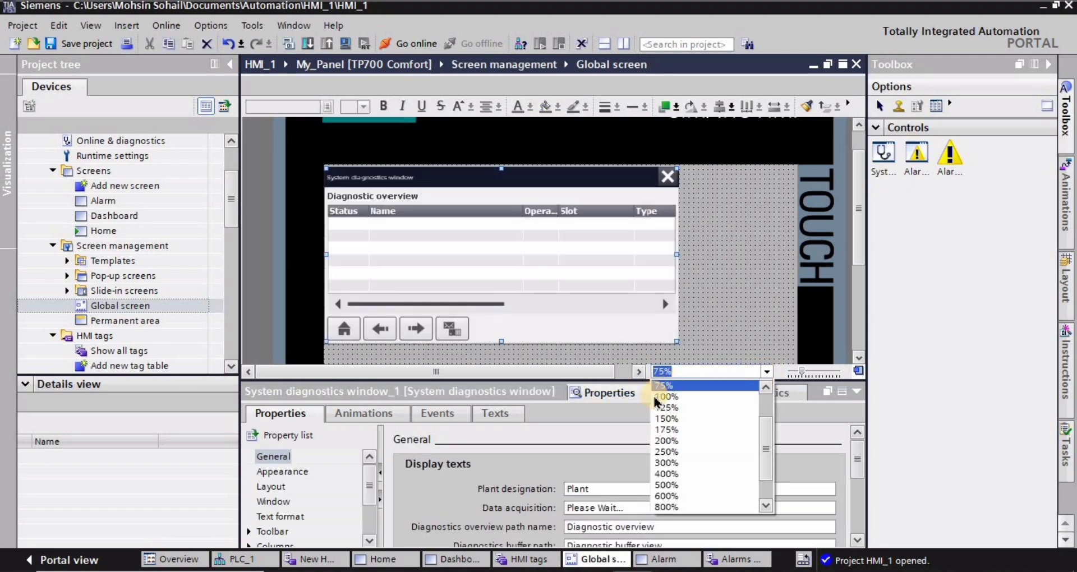
scroll(655, 400, "up", 1)
left_click(665, 399)
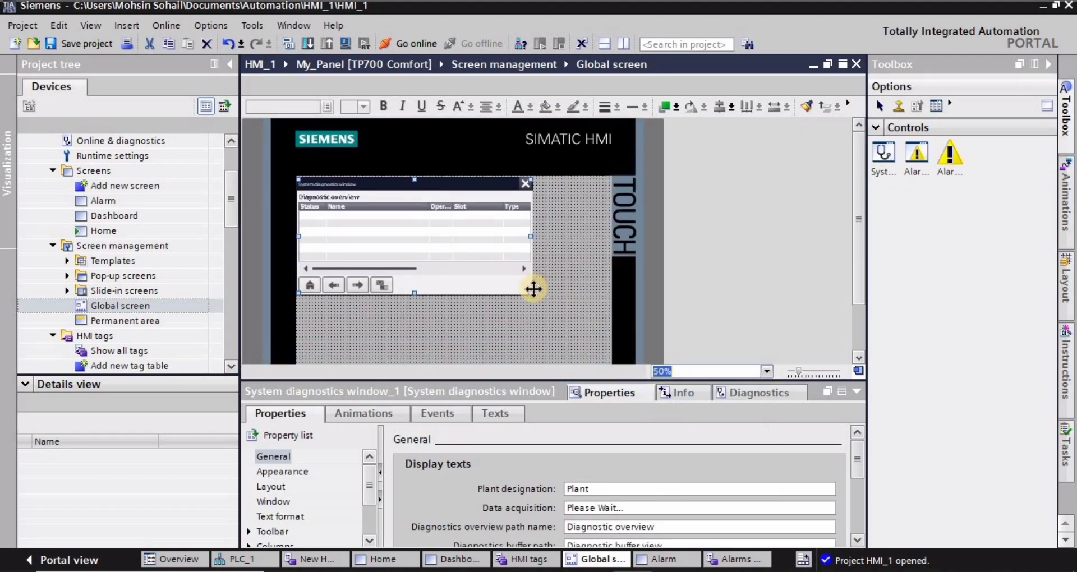
left_click_drag(530, 292, 609, 333)
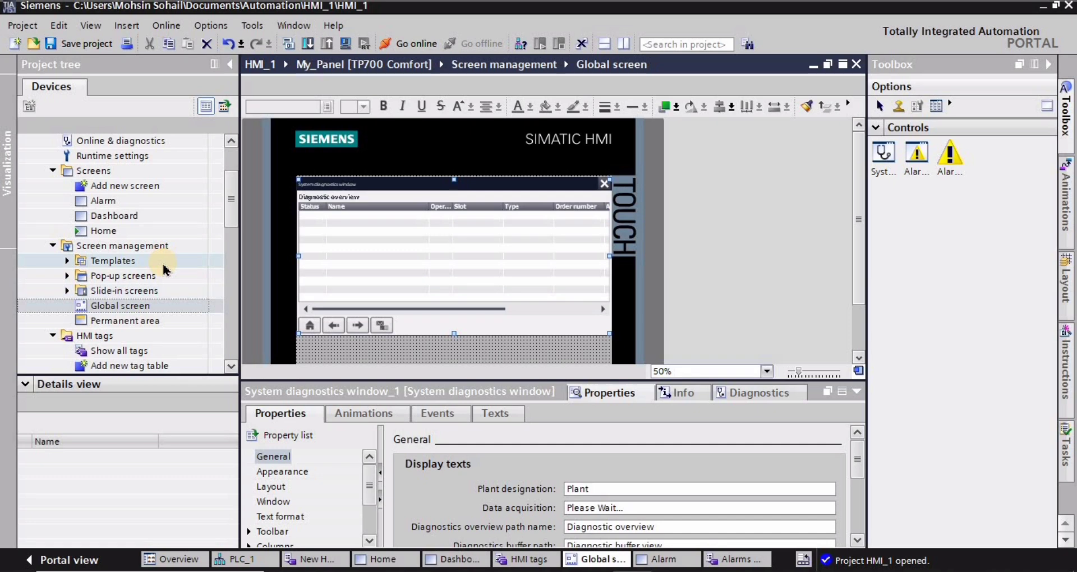
Step: Simulate My_Panel (0 errors, 4 warnings), maximize the runtime window, then exit it
left_click_drag(231, 198, 231, 164)
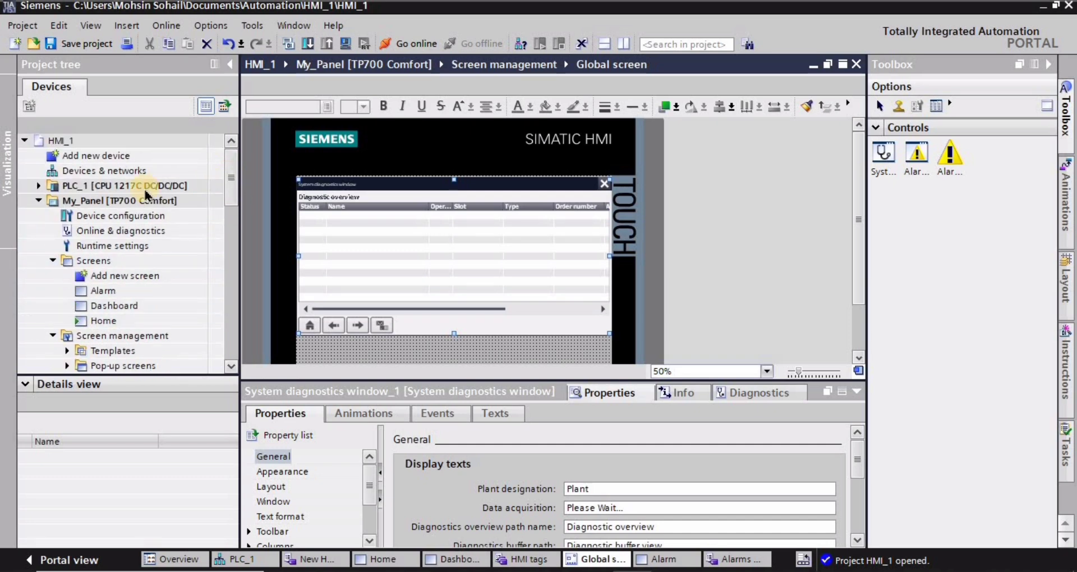
left_click(93, 261)
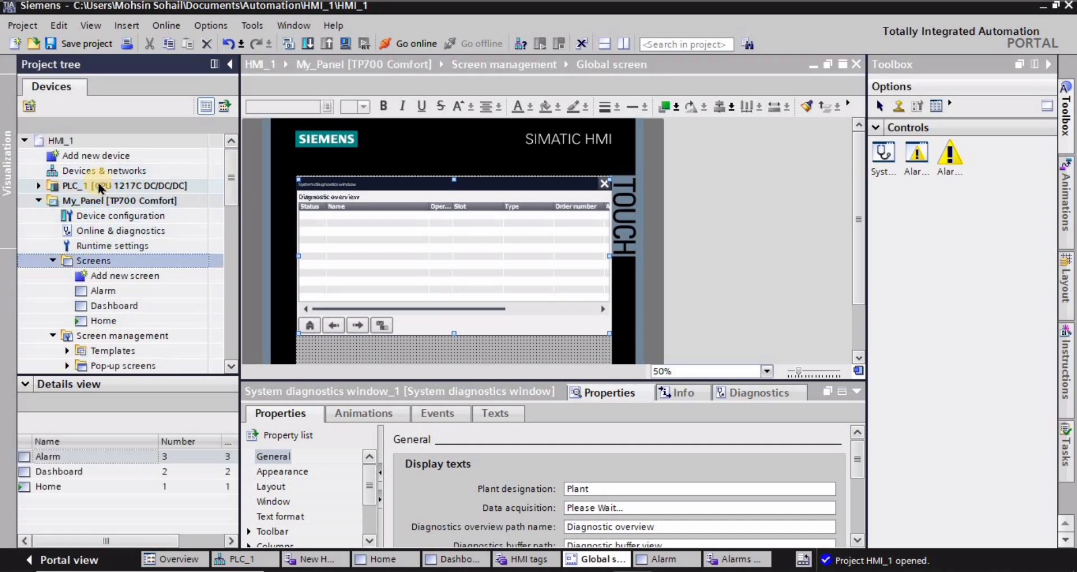
left_click(86, 203)
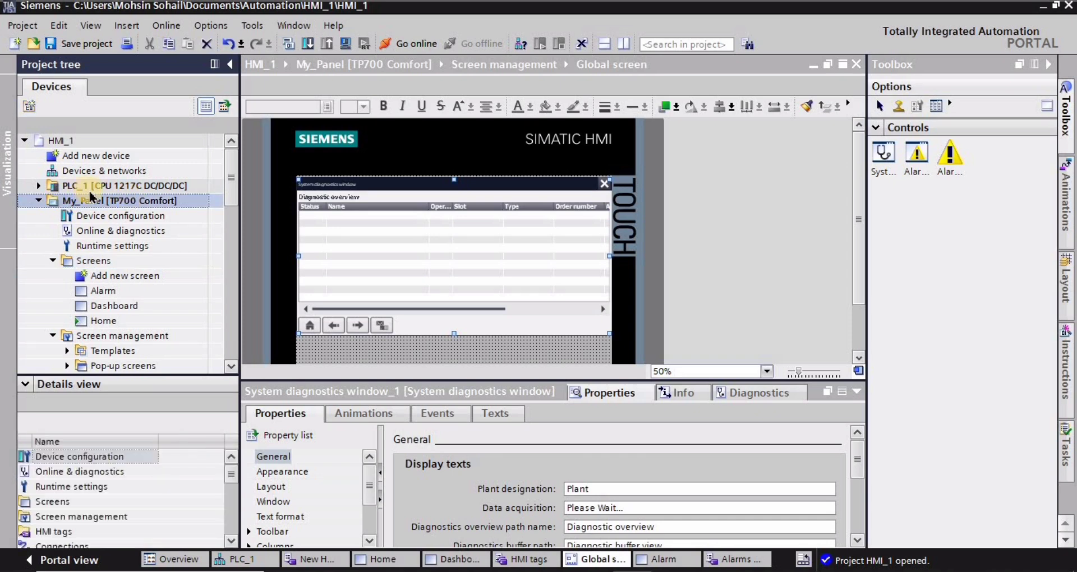
left_click(346, 43)
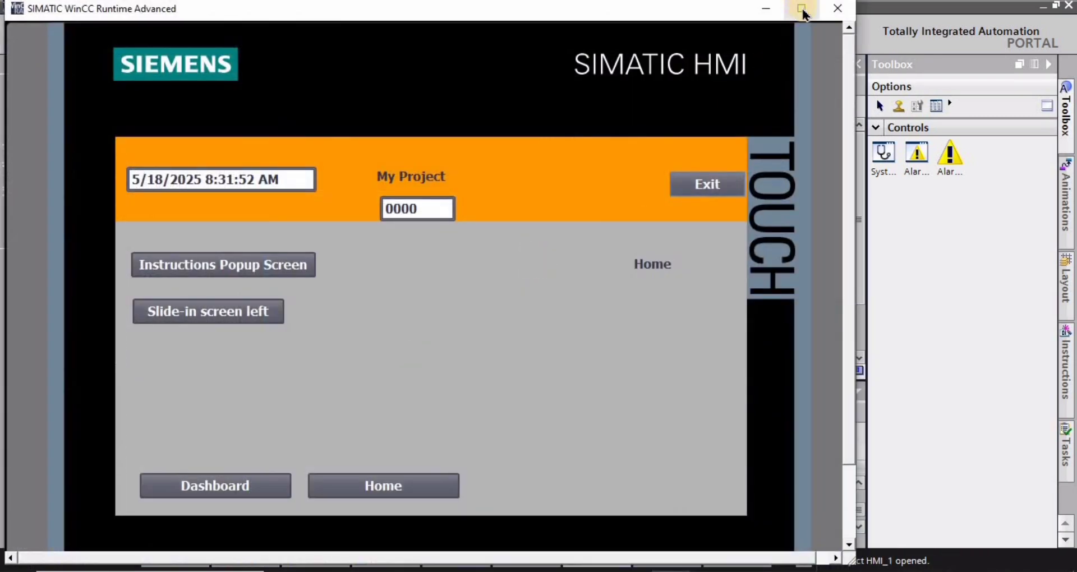
left_click(802, 11)
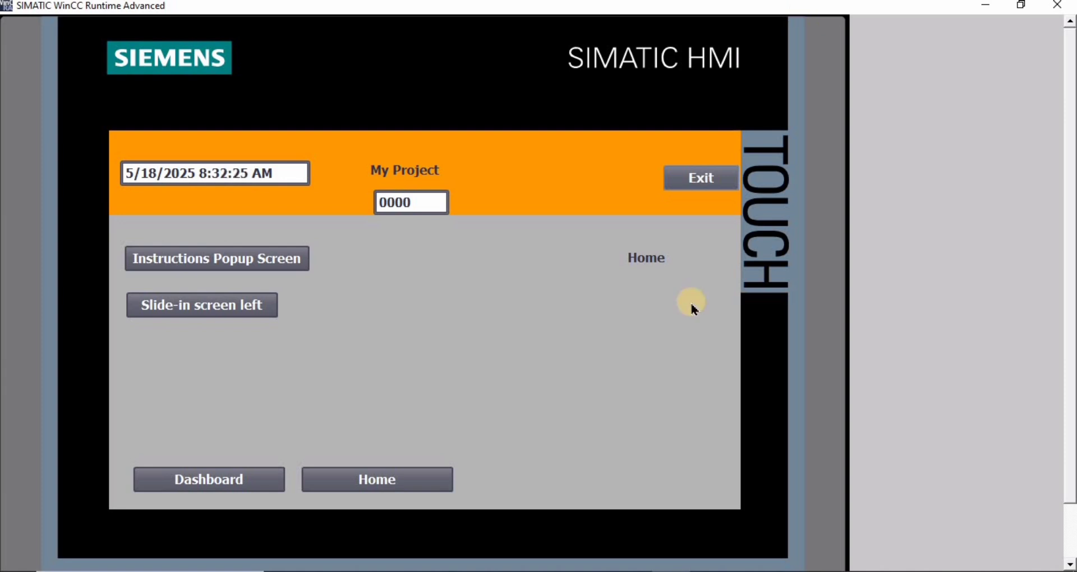
left_click(711, 177)
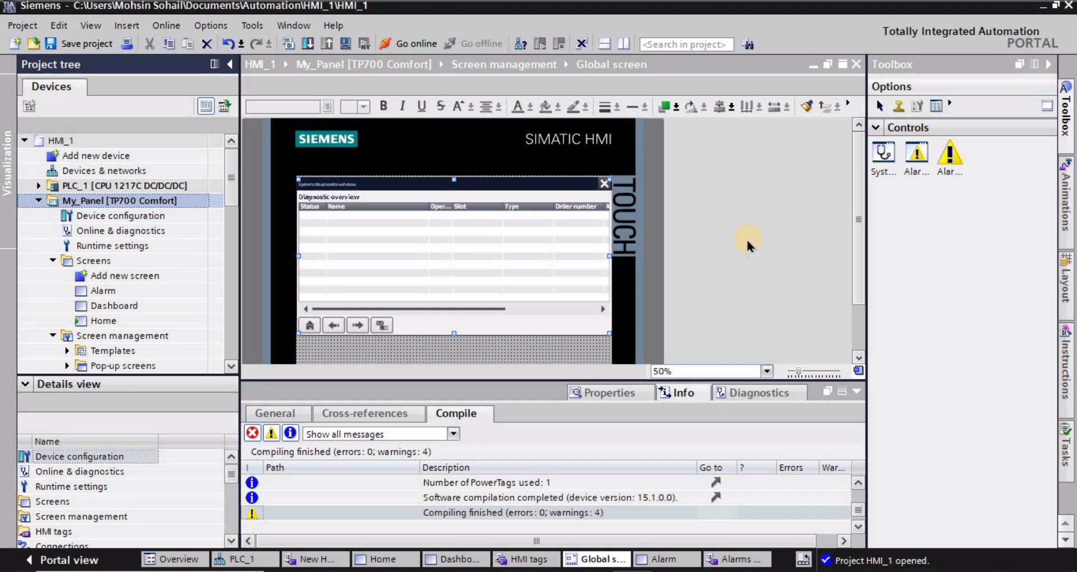
Step: Add an Alarm navigation button to the Home screen
double_click(138, 290)
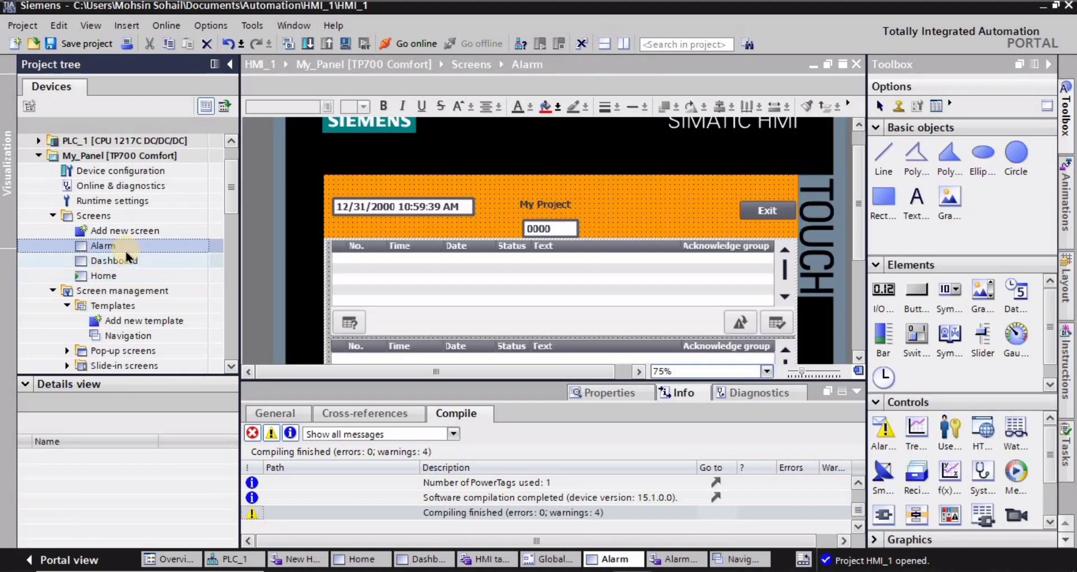
double_click(115, 261)
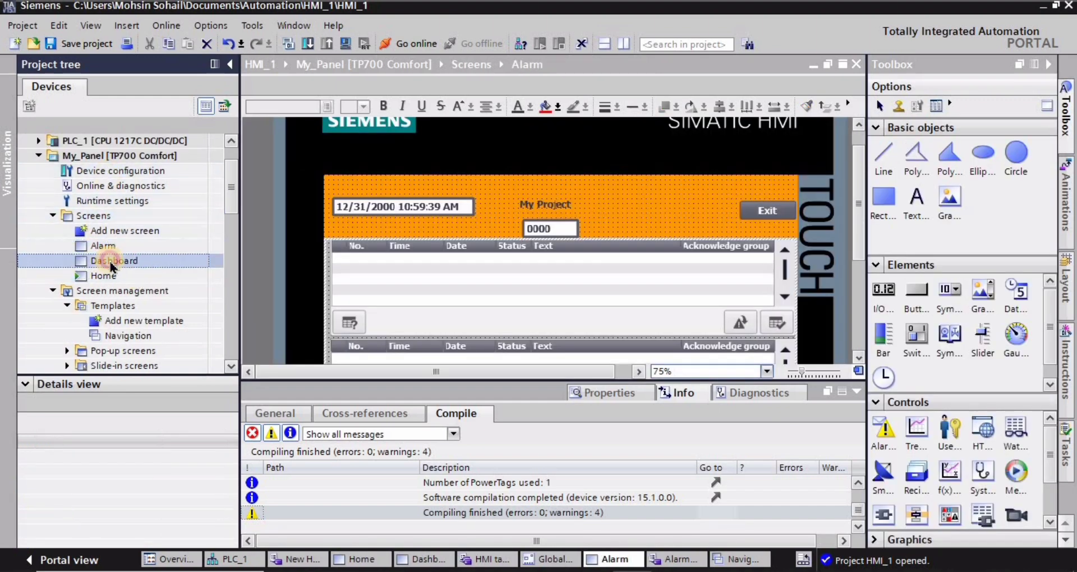
double_click(105, 275)
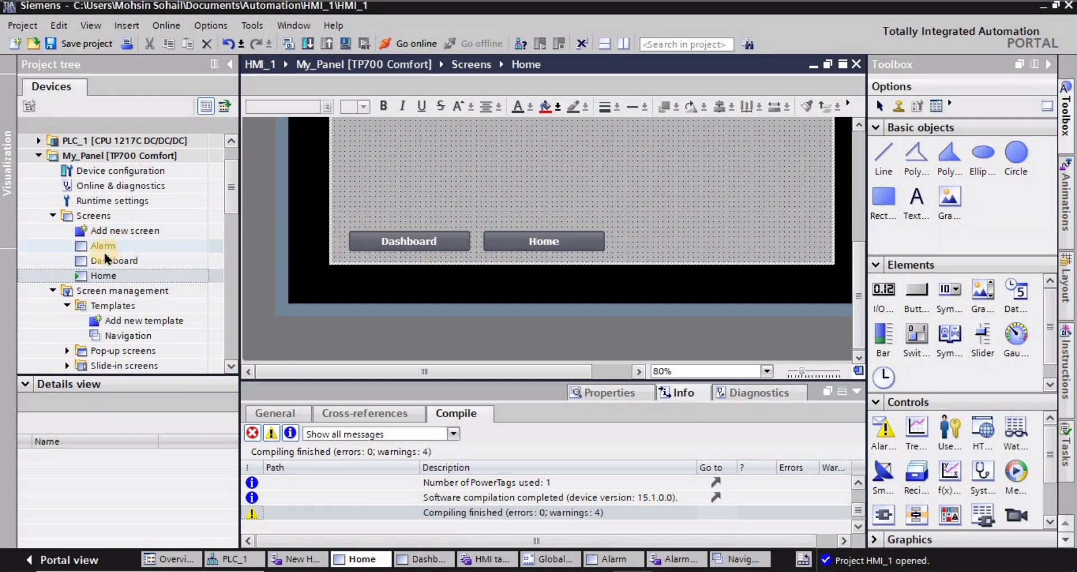
left_click_drag(104, 246, 569, 252)
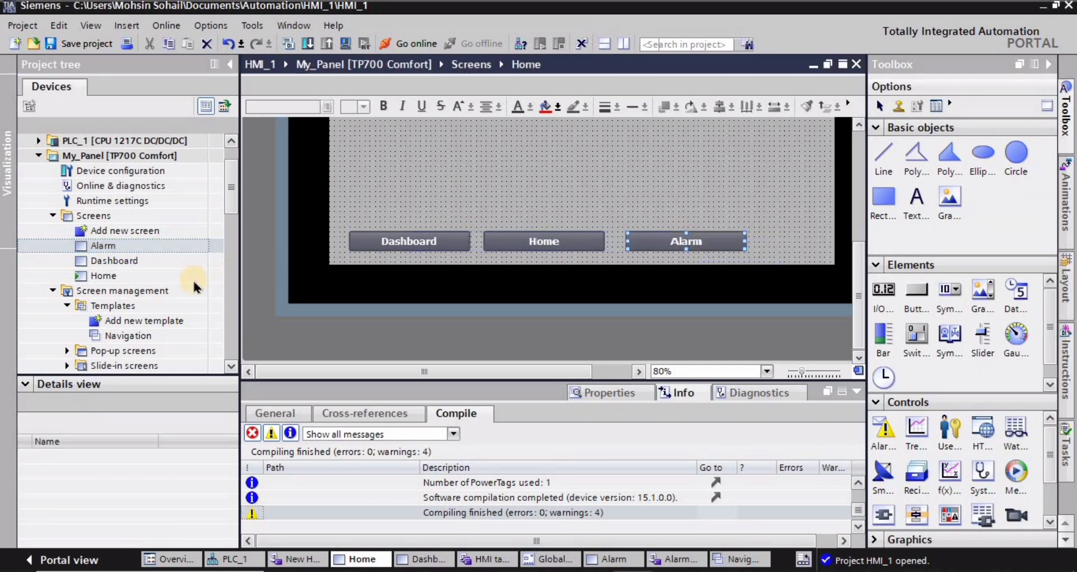
Step: Add an Alarm navigation button to the Dashboard screen
double_click(115, 261)
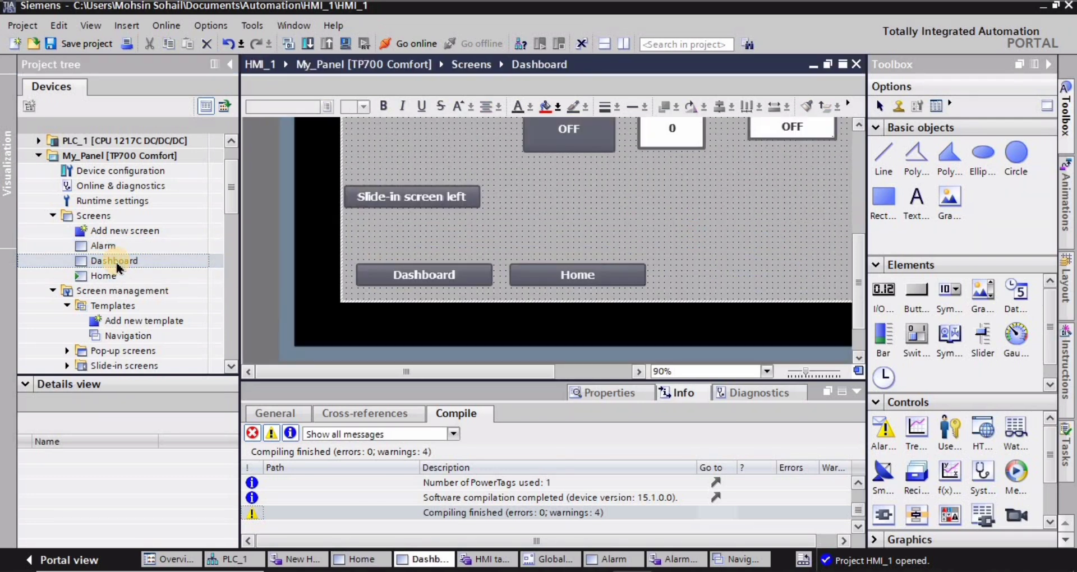
left_click_drag(103, 246, 734, 275)
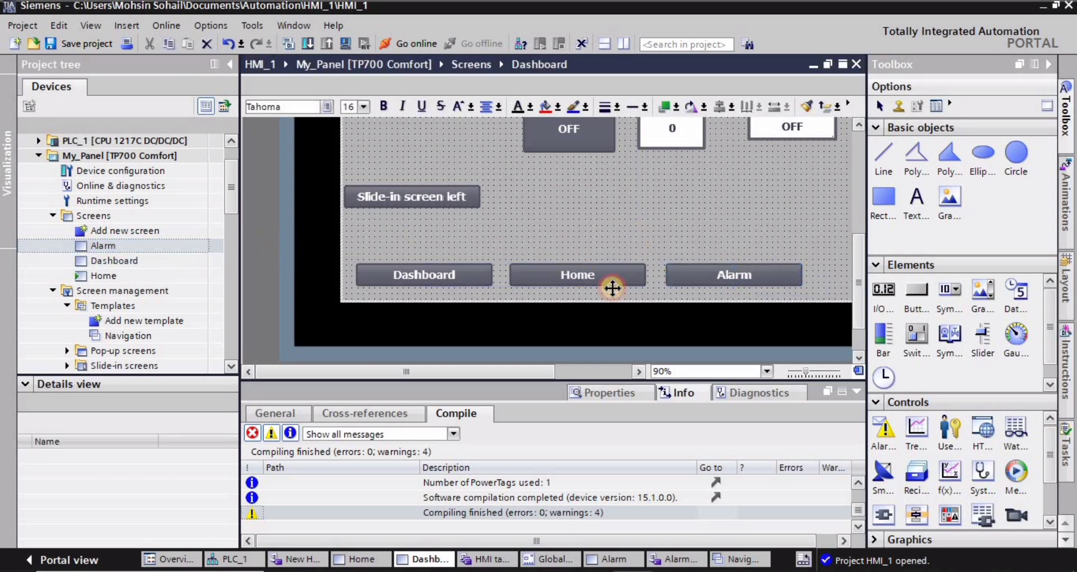
left_click(653, 291)
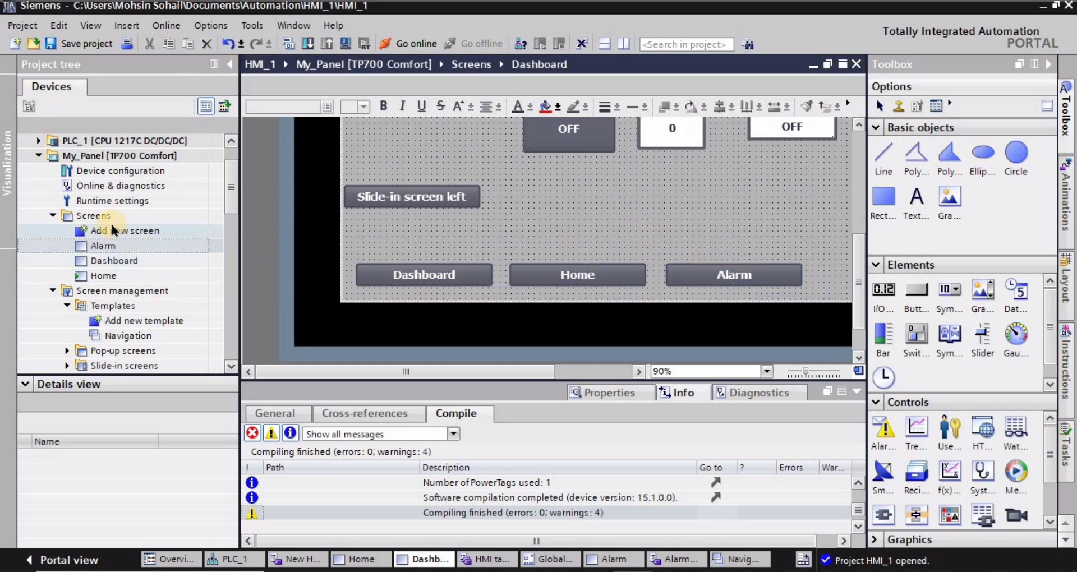
left_click(90, 155)
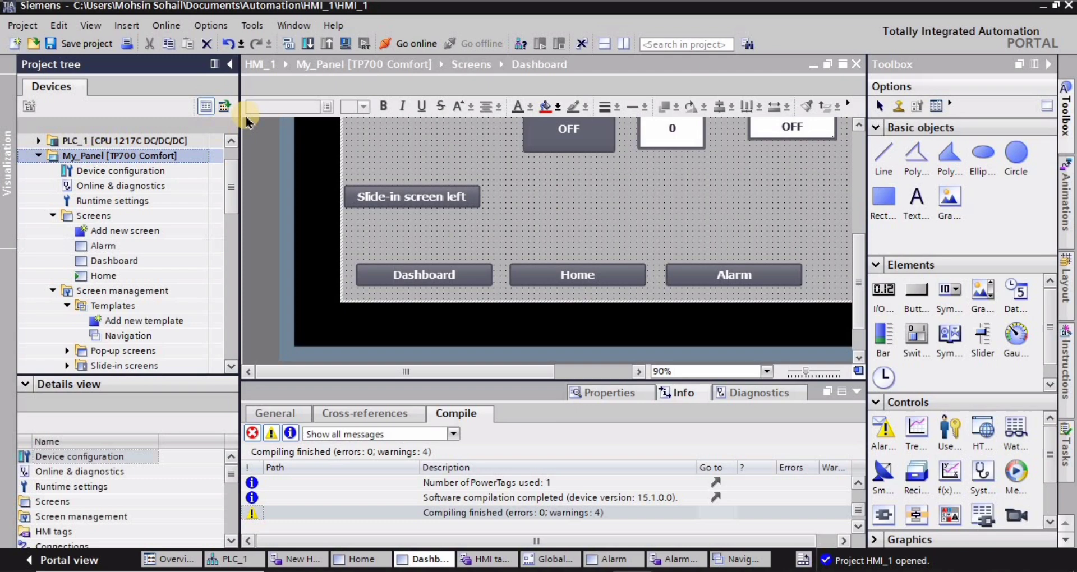
Step: Start the simulation, go to the Alarm screen, scroll the buffer, and select the 0000 trigger field
left_click(346, 44)
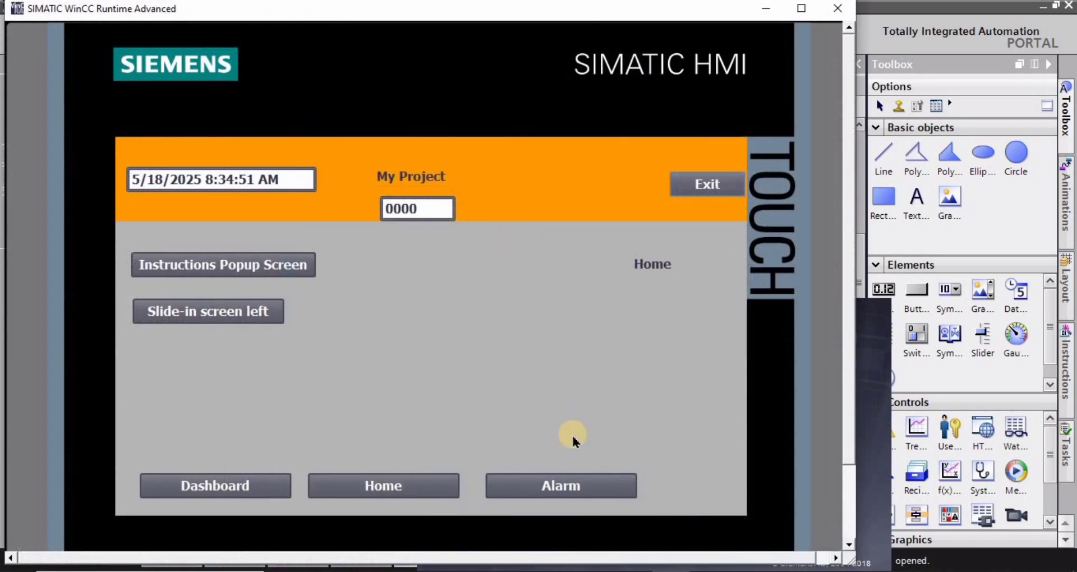
left_click(583, 471)
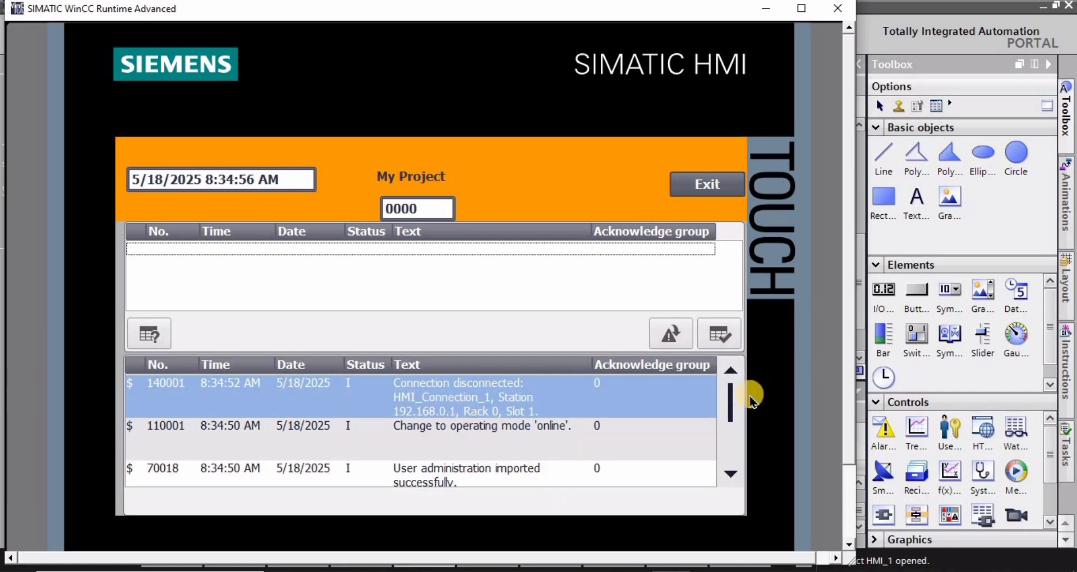
left_click_drag(731, 405, 735, 449)
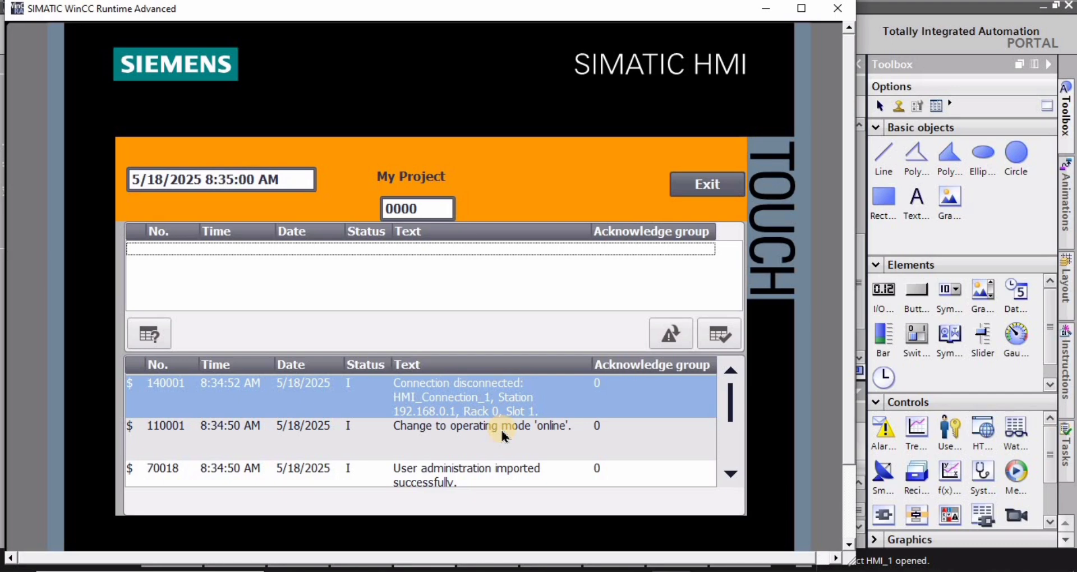
left_click(440, 210)
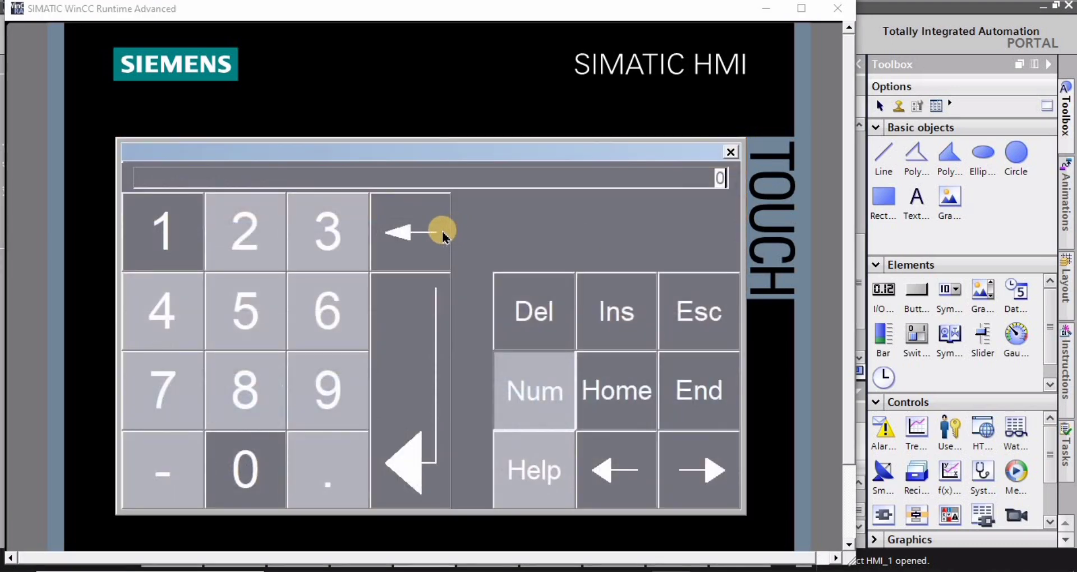
Step: Write 1111 to the trigger field to raise Alarm_1, Alarm_2, Warning_1 and Warning_2
left_click(165, 232)
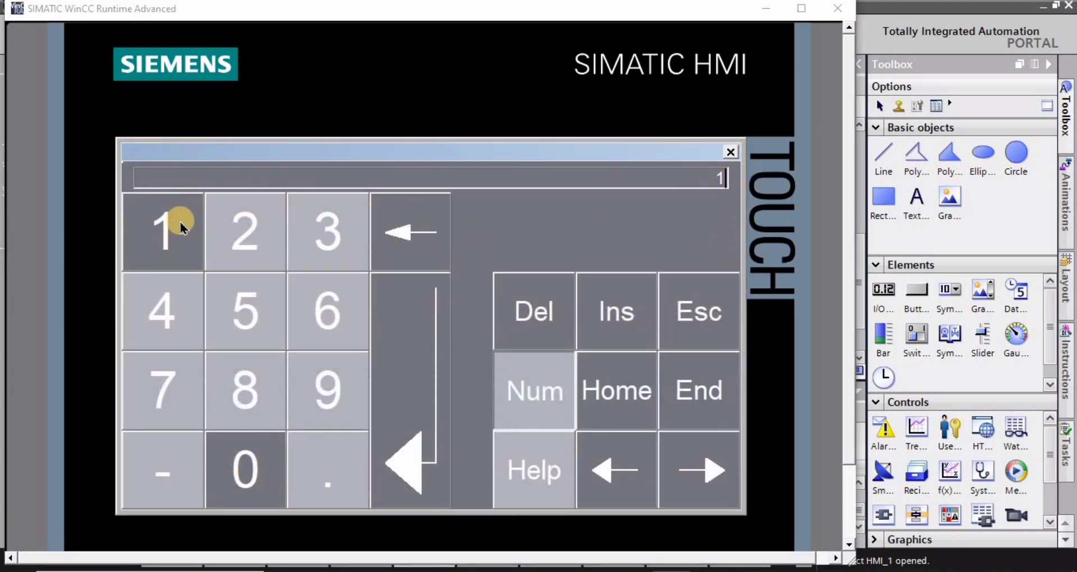
left_click(168, 230)
left_click(168, 230)
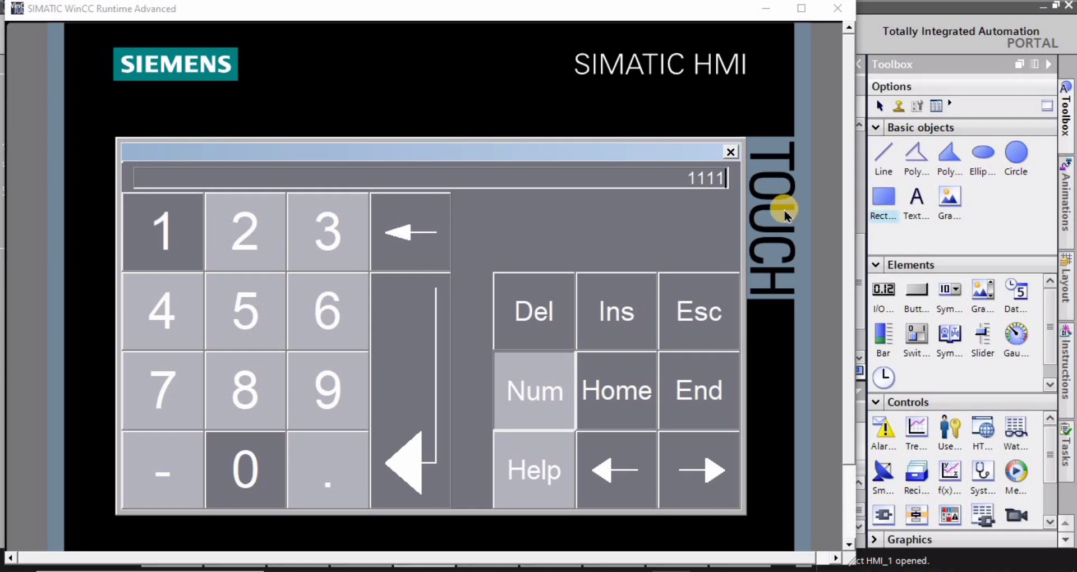
left_click(419, 392)
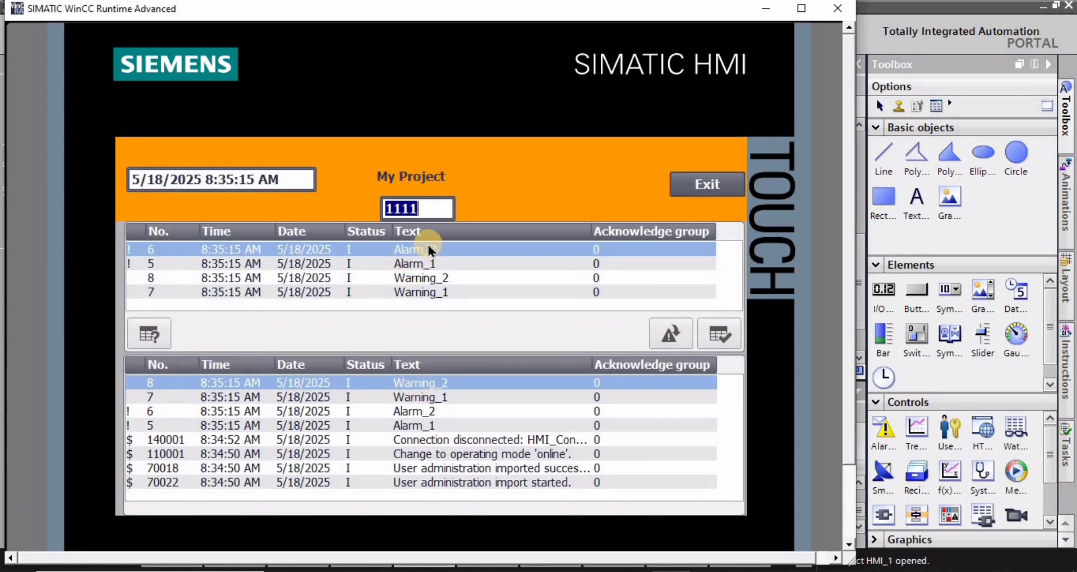